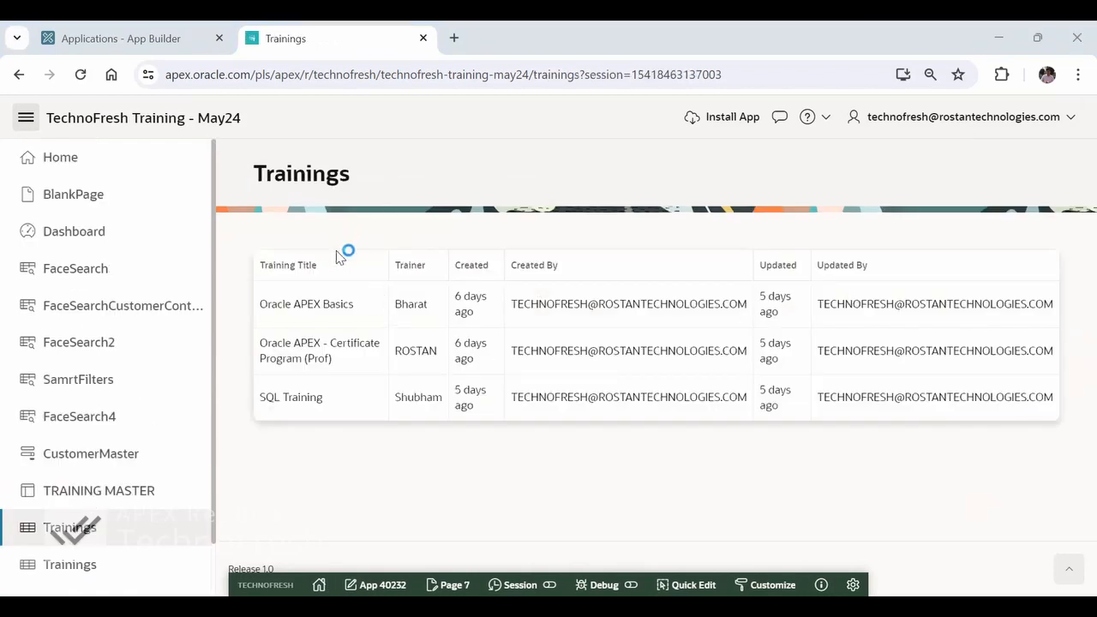
- View the second Trainings page, then open List of Trainings and look over its available report actions
left_click(25, 118)
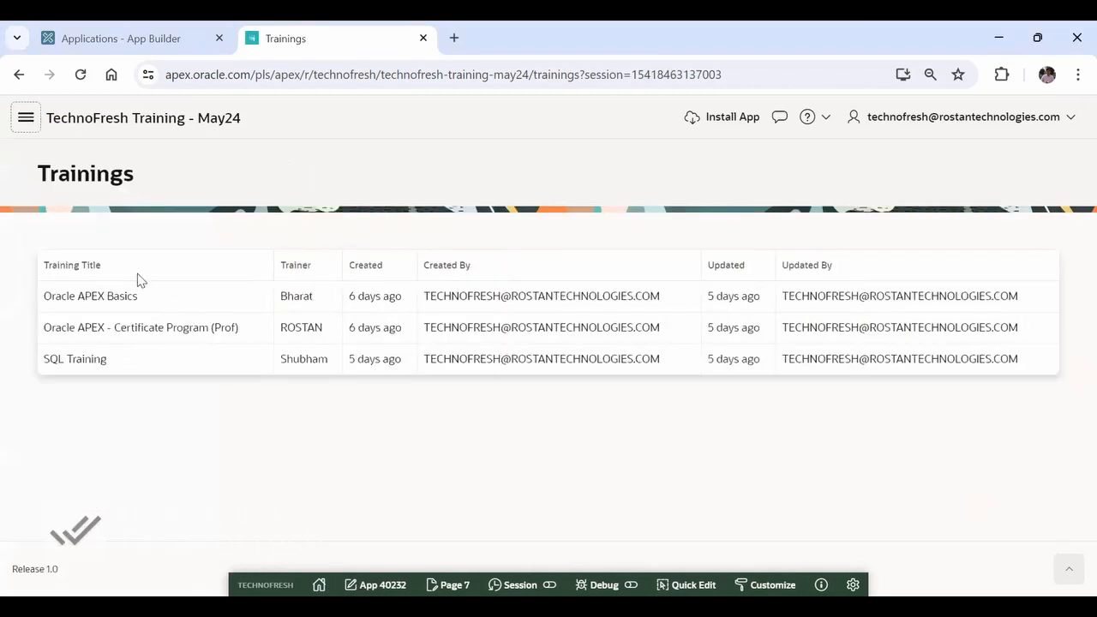
left_click(25, 119)
left_click(82, 562)
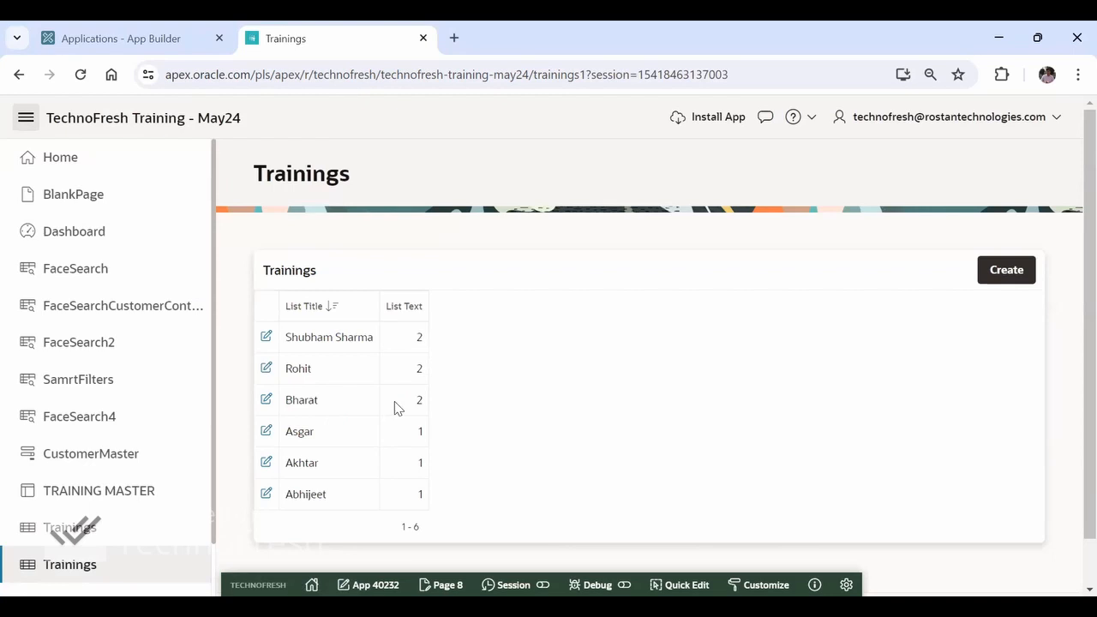
scroll(113, 414, "down", 2)
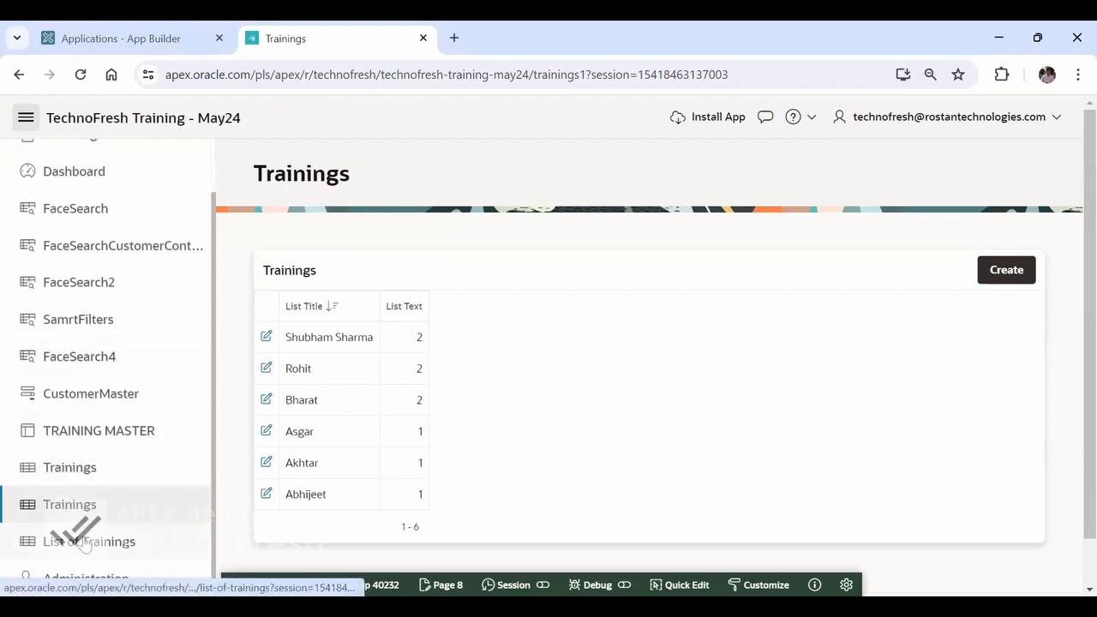
left_click(83, 541)
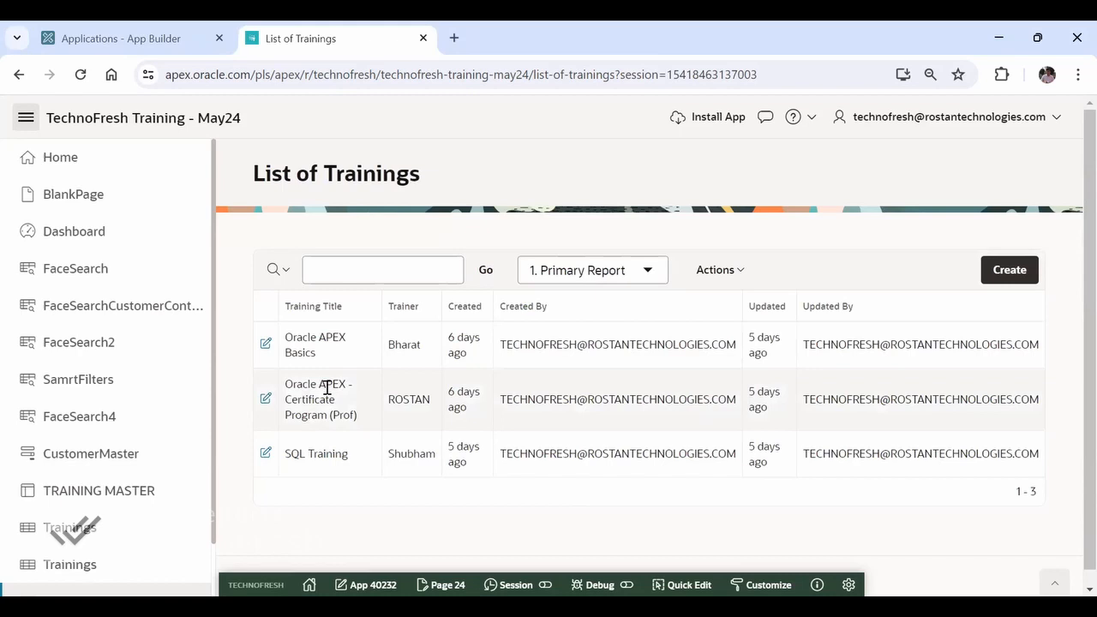
left_click(718, 270)
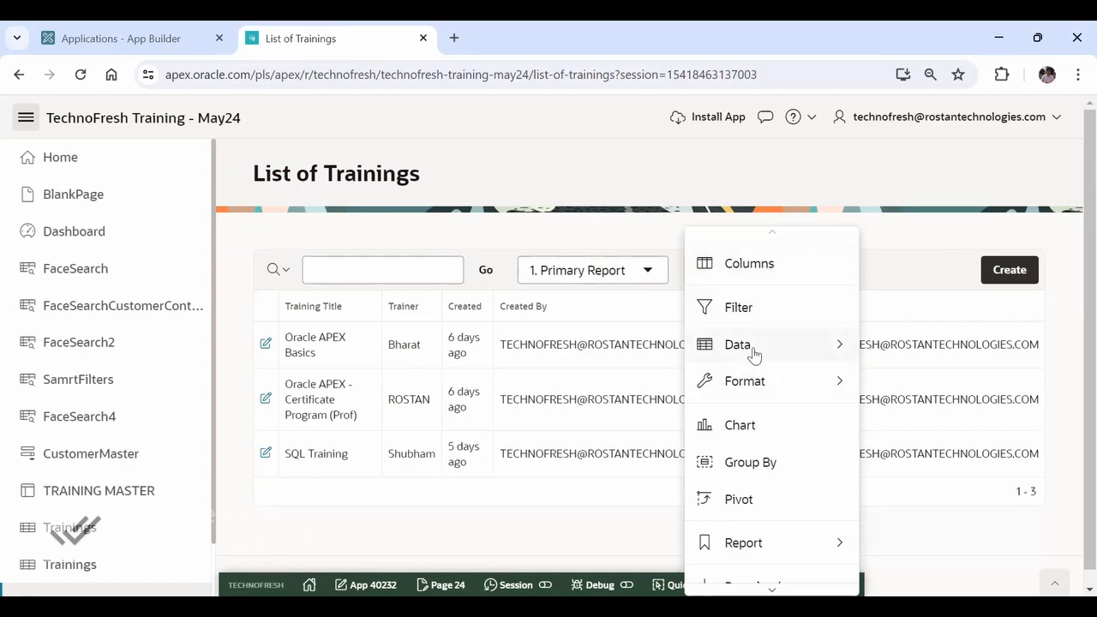
mouse_move(753, 354)
- Open the previous page in a separate browser tab and browse from TRAINING MASTER to the read-only Trainings report
middle_click(19, 75)
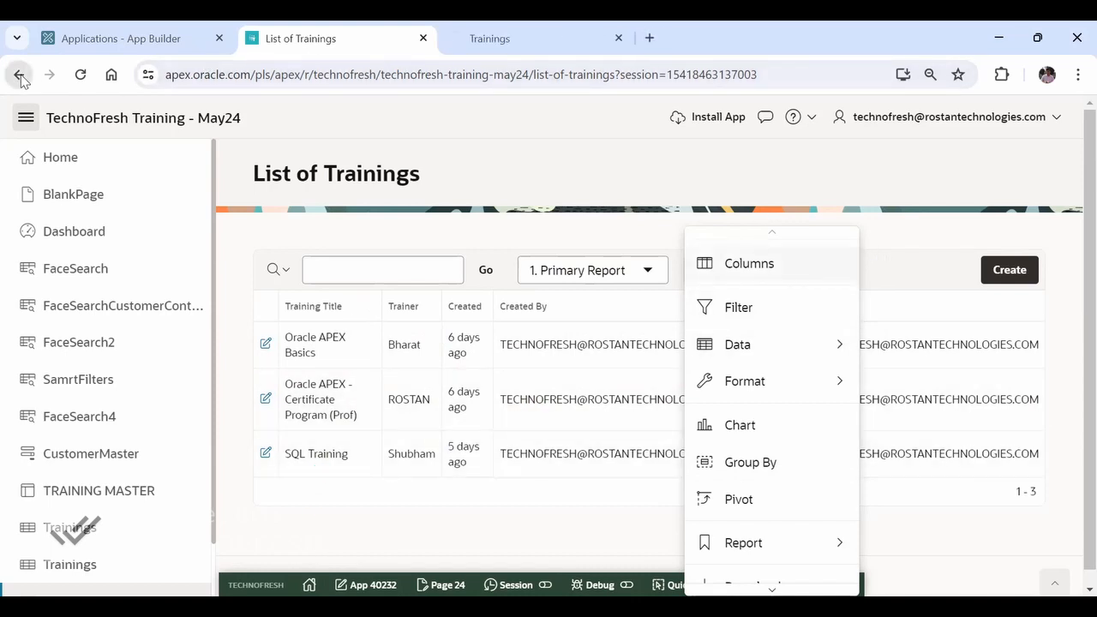
left_click(498, 39)
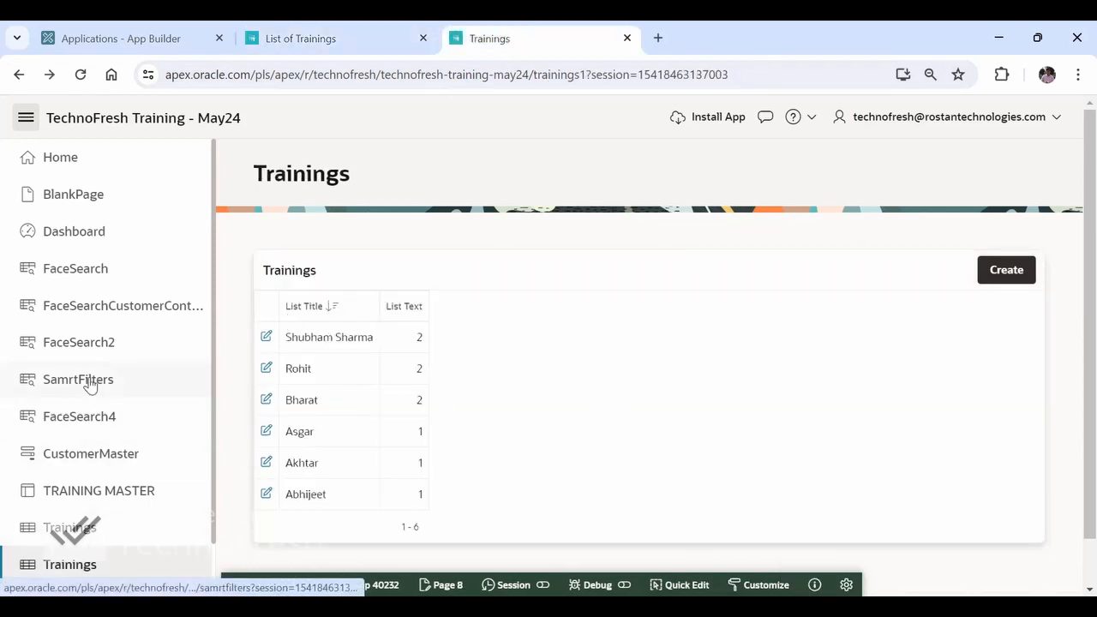
left_click(78, 496)
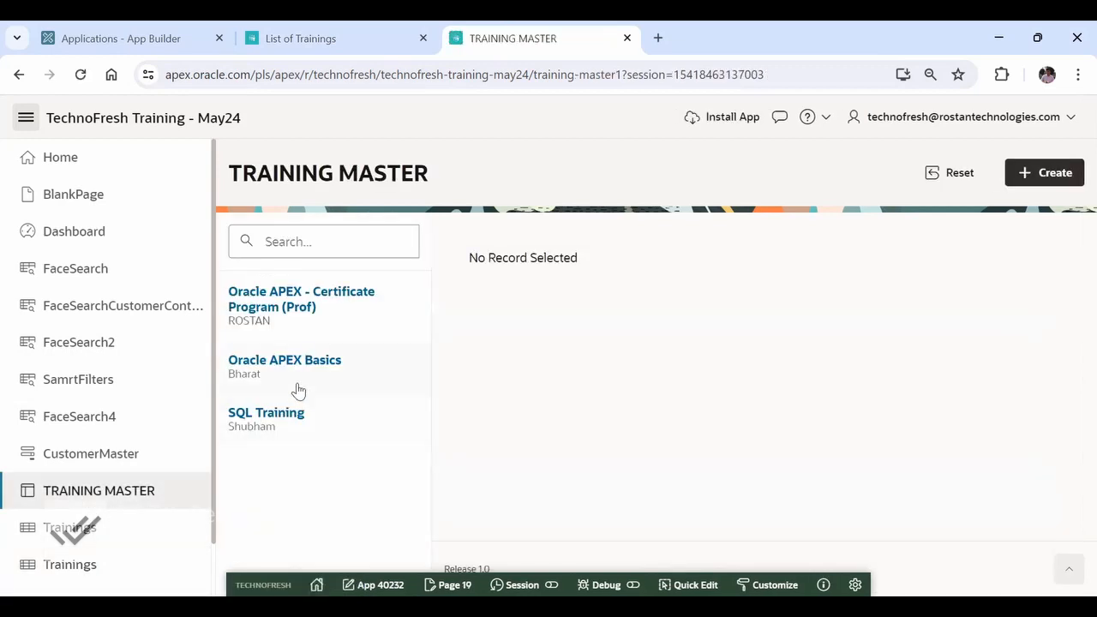
left_click(369, 246)
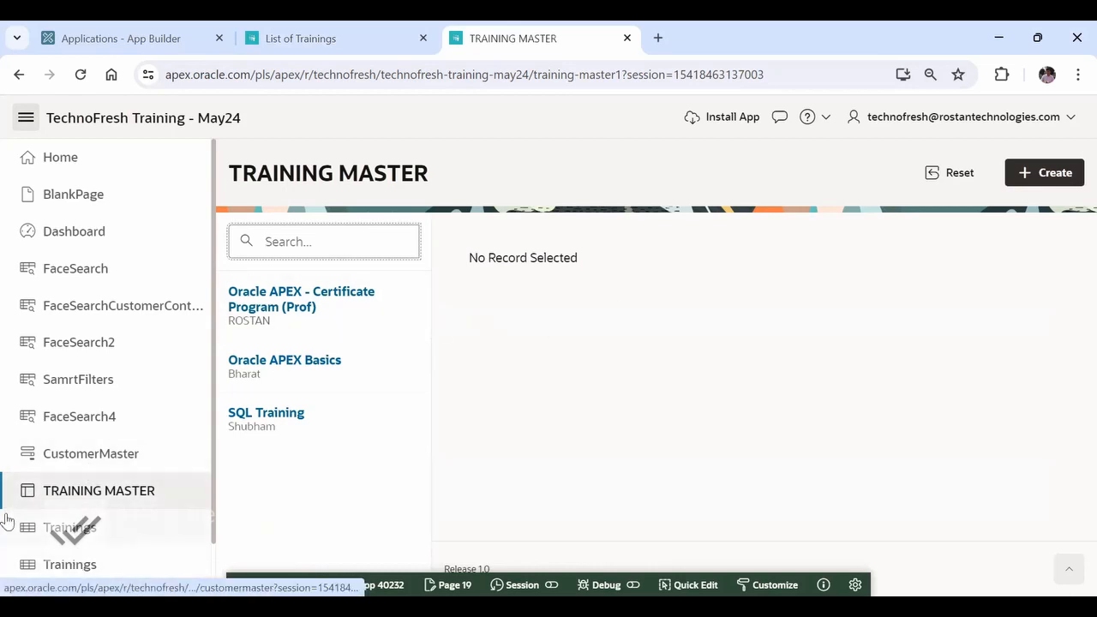
left_click(77, 568)
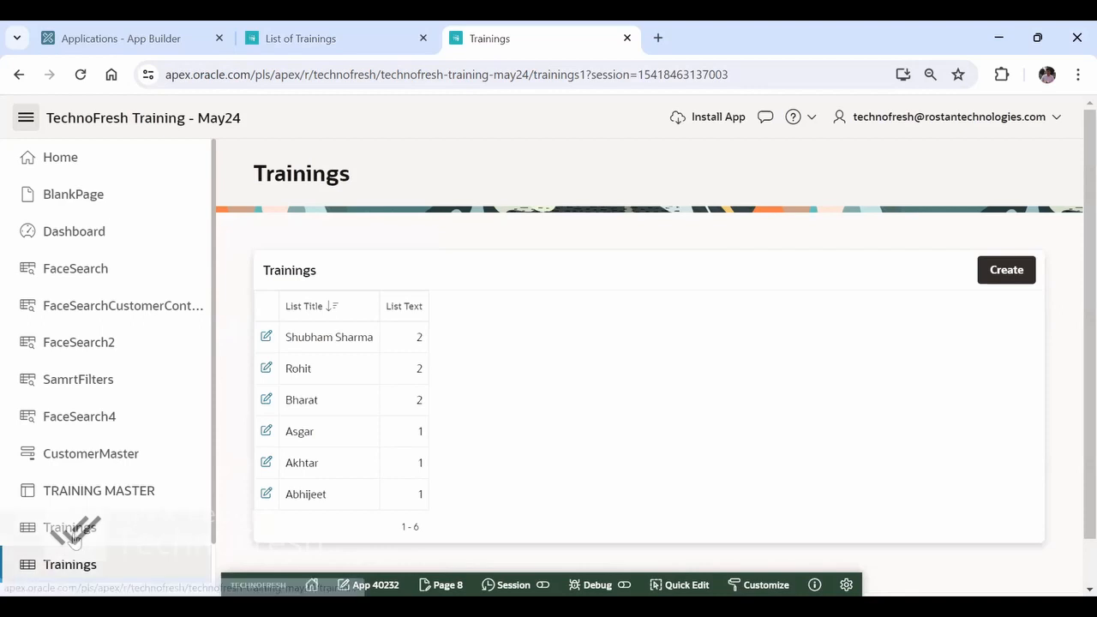
left_click(70, 527)
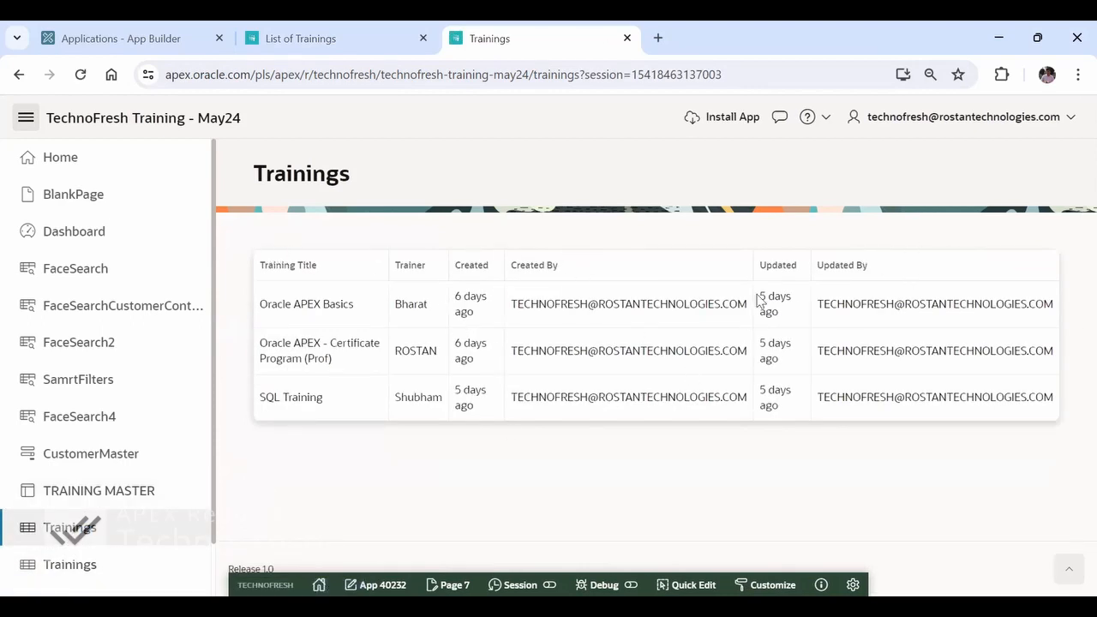
- Return to List of Trainings and examine its report actions and the Training Title column heading
key("ctrl+shift+Tab")
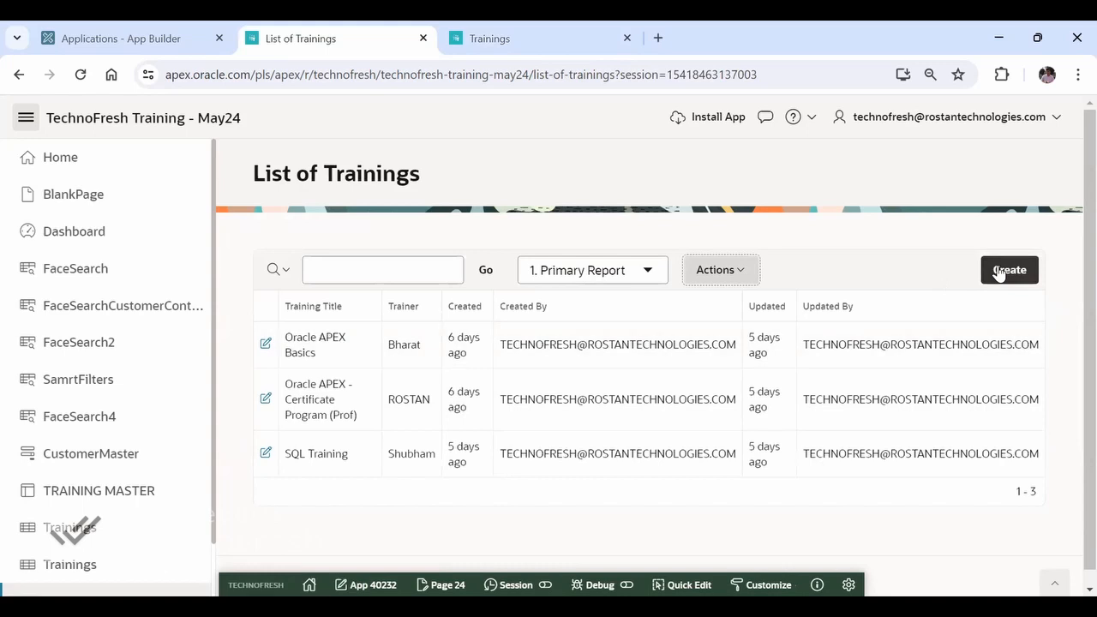
left_click(749, 274)
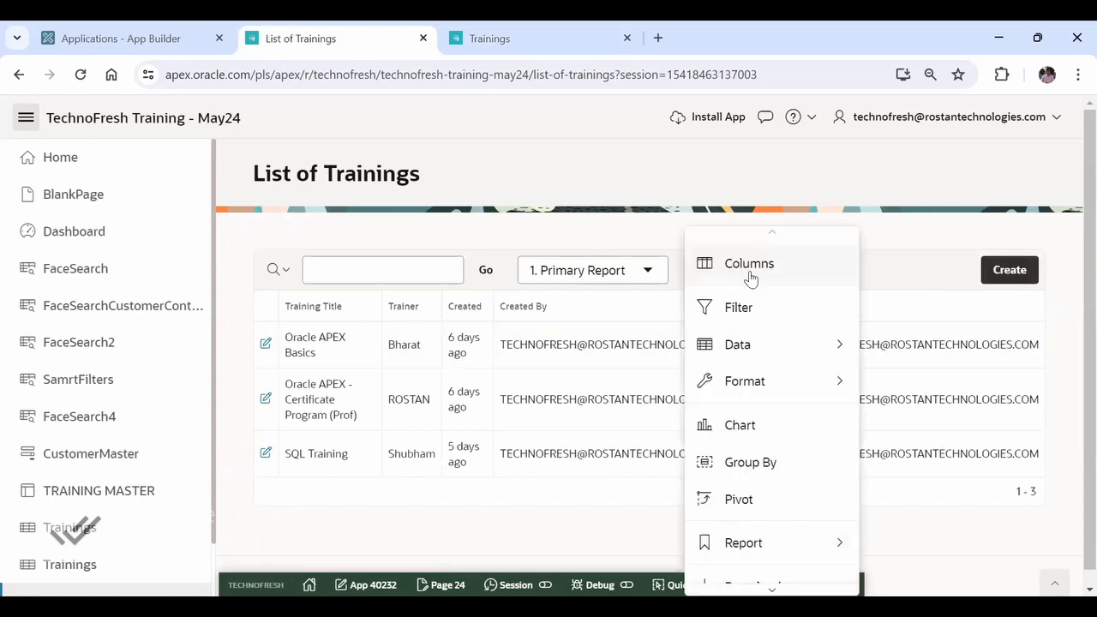
left_click(901, 291)
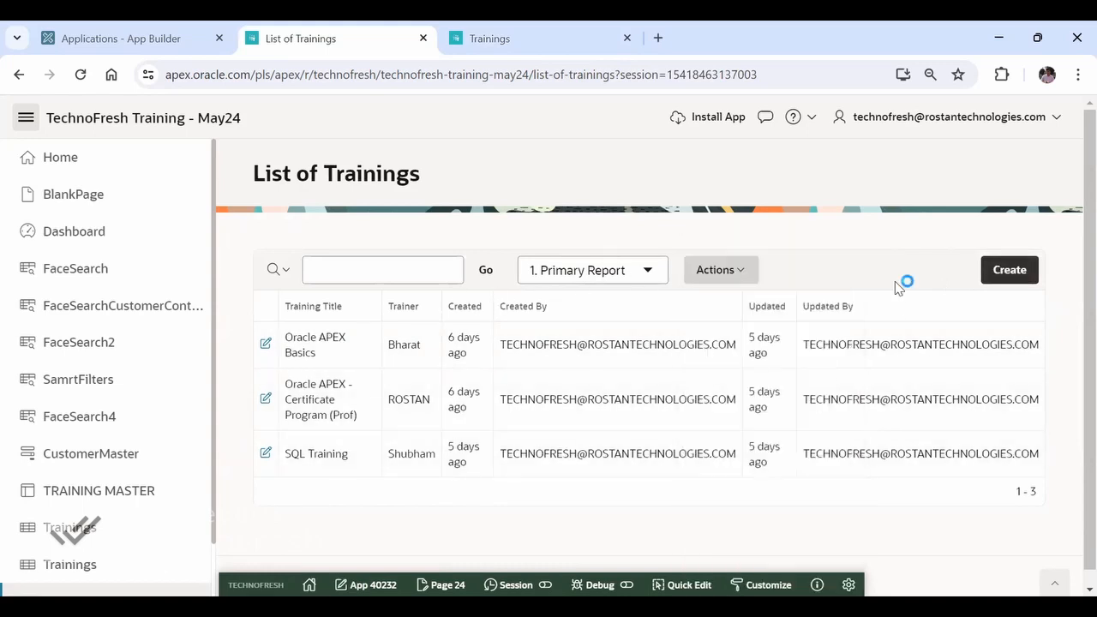
left_click(332, 308)
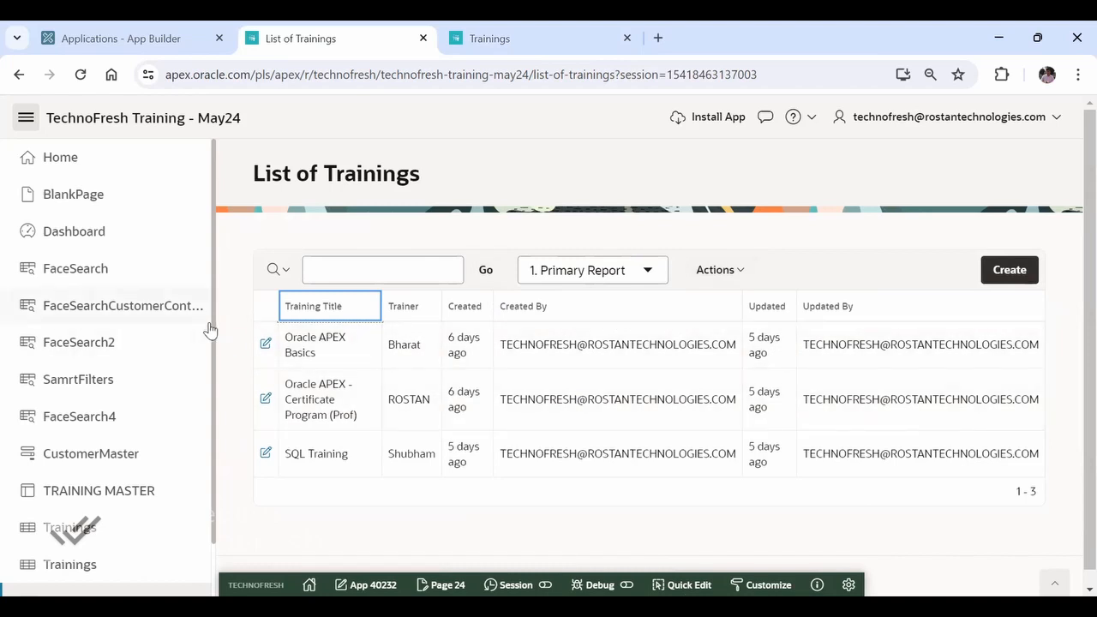
- Search Google in a new browser tab for "difference between interactive report and classic report in oracle apex"
key("ctrl+t")
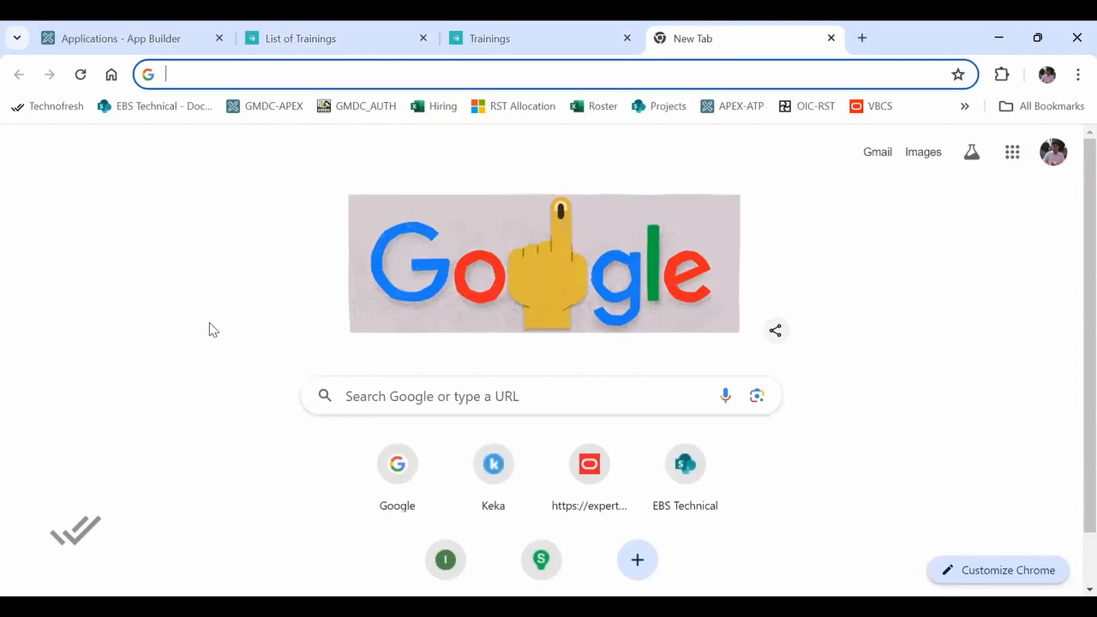
type("diffe")
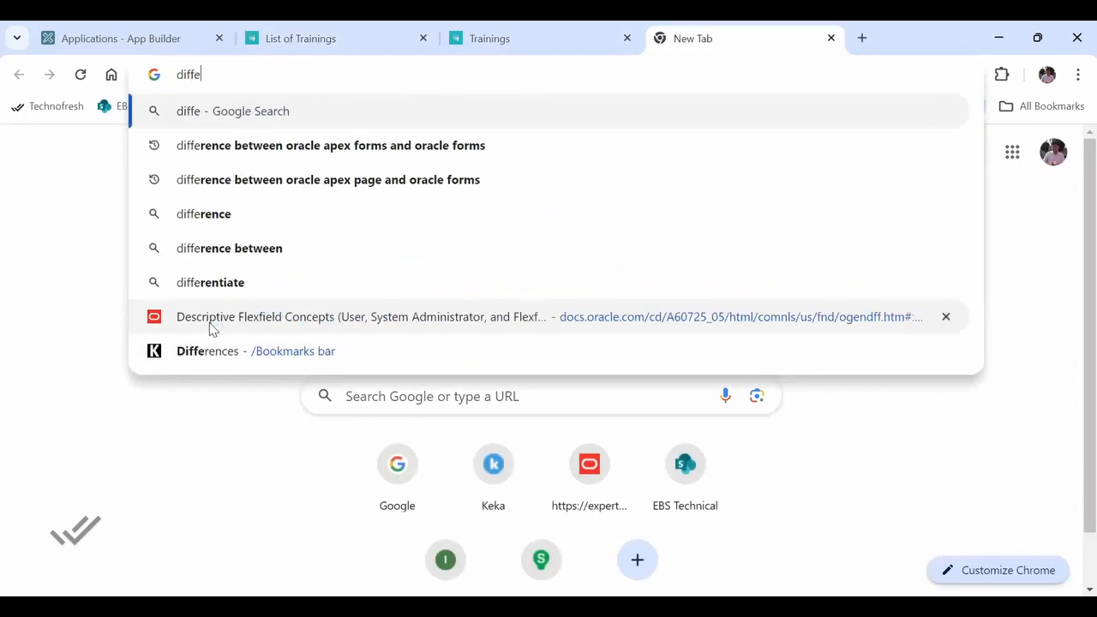
type("rence b")
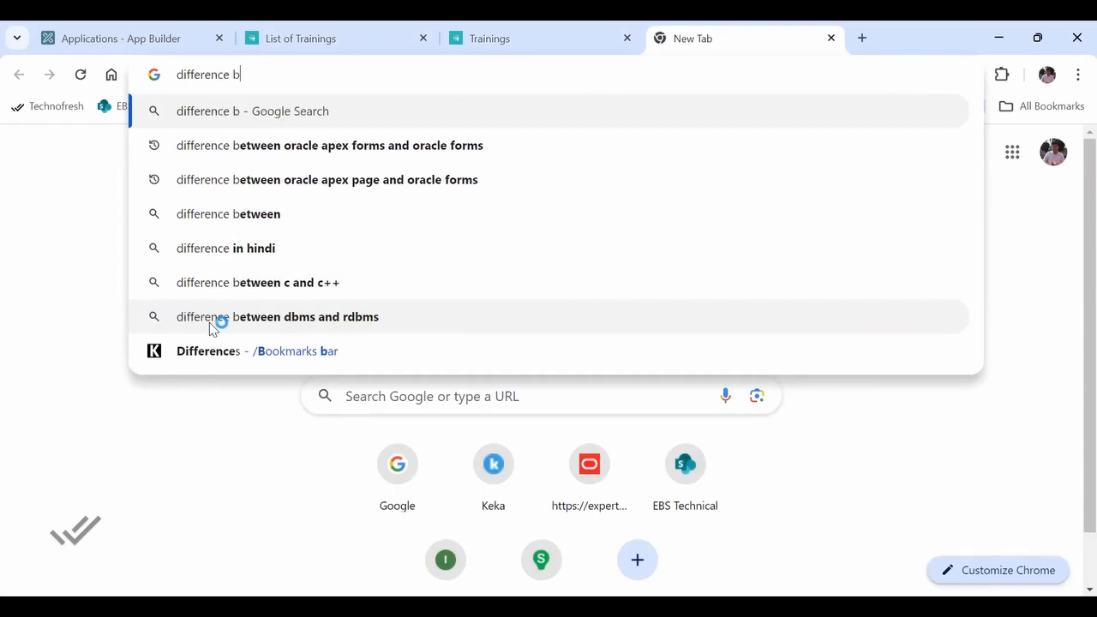
type("etween oracle apex intrective")
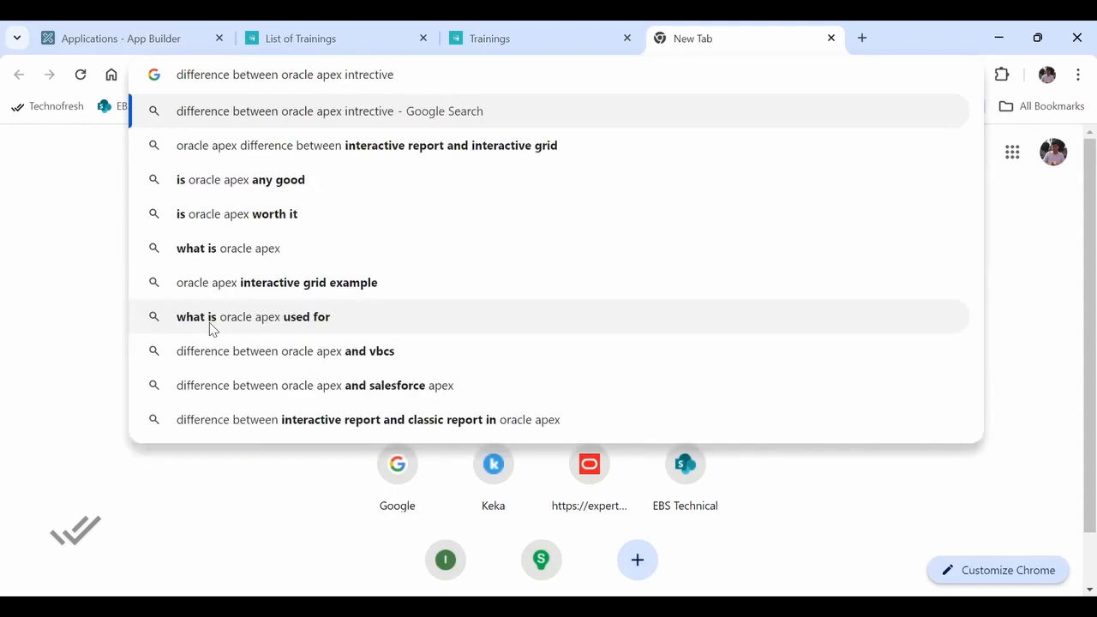
key("Down")
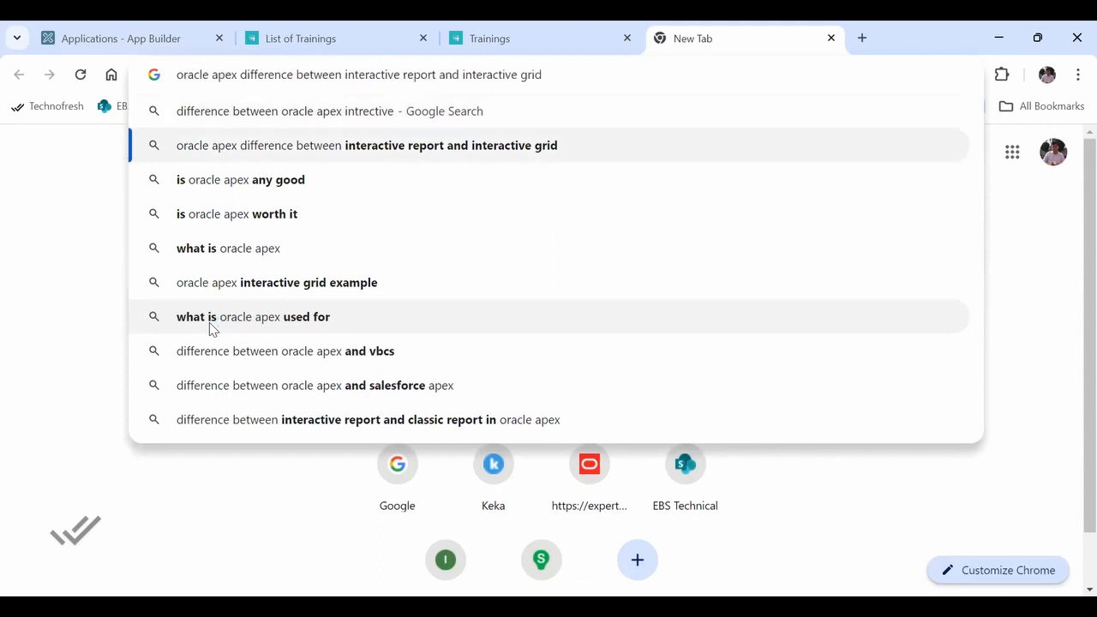
key("BackSpace")
key("BackSpace")
key("BackSpace")
key("BackSpace")
key("BackSpace")
key("BackSpace")
key("BackSpace")
key("BackSpace")
key("BackSpace")
key("BackSpace")
key("BackSpace")
key("BackSpace")
key("BackSpace")
key("BackSpace")
key("BackSpace")
key("BackSpace")
type("classi")
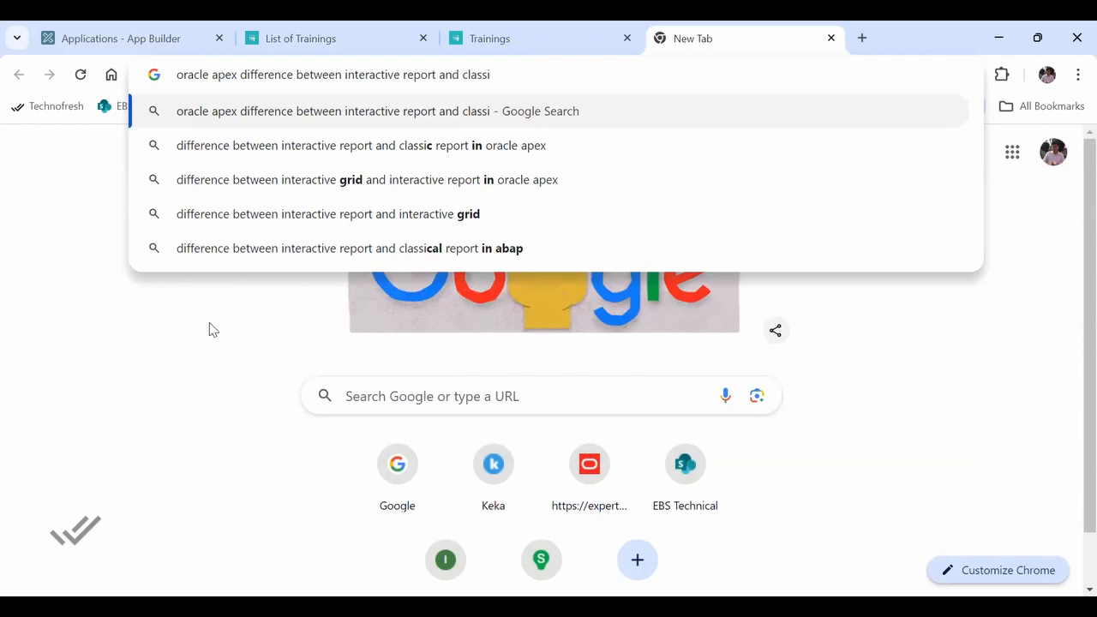
type("c")
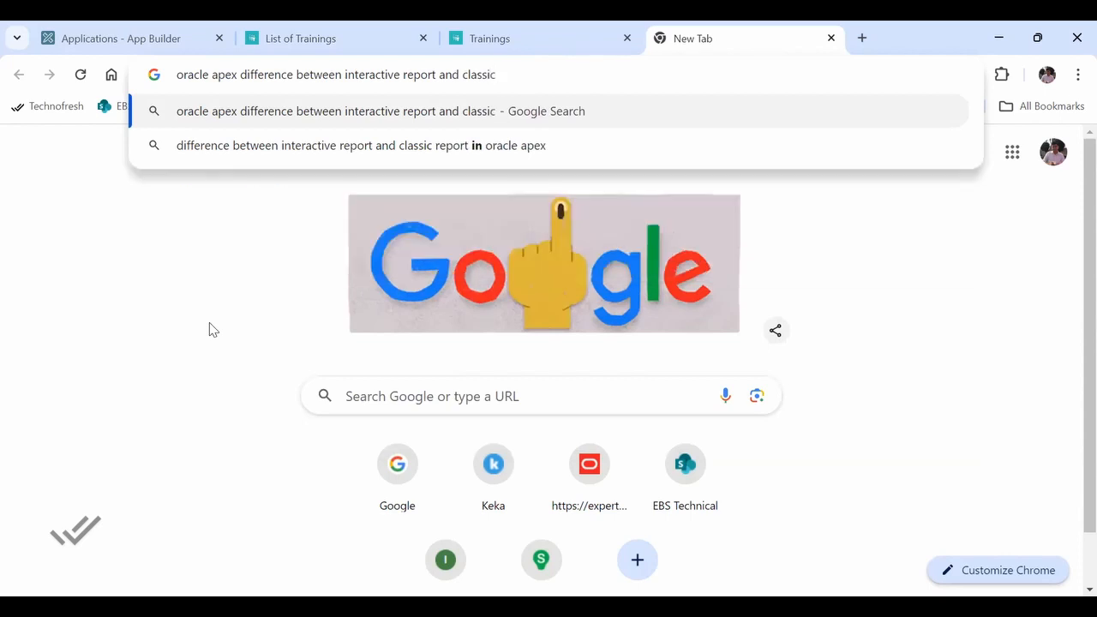
key("Down")
key("Return")
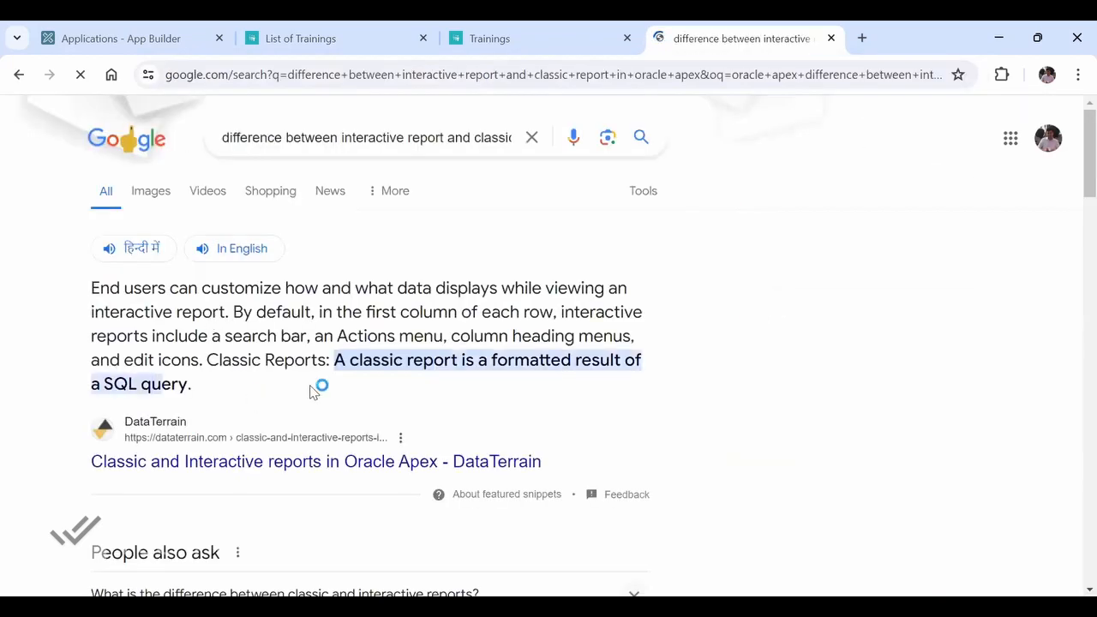
- Open the DataTerrain, Oracle Help Center and Stack Overflow results on report differences in separate browser tabs
left_click(269, 467, "ctrl")
scroll(270, 471, "down", 5)
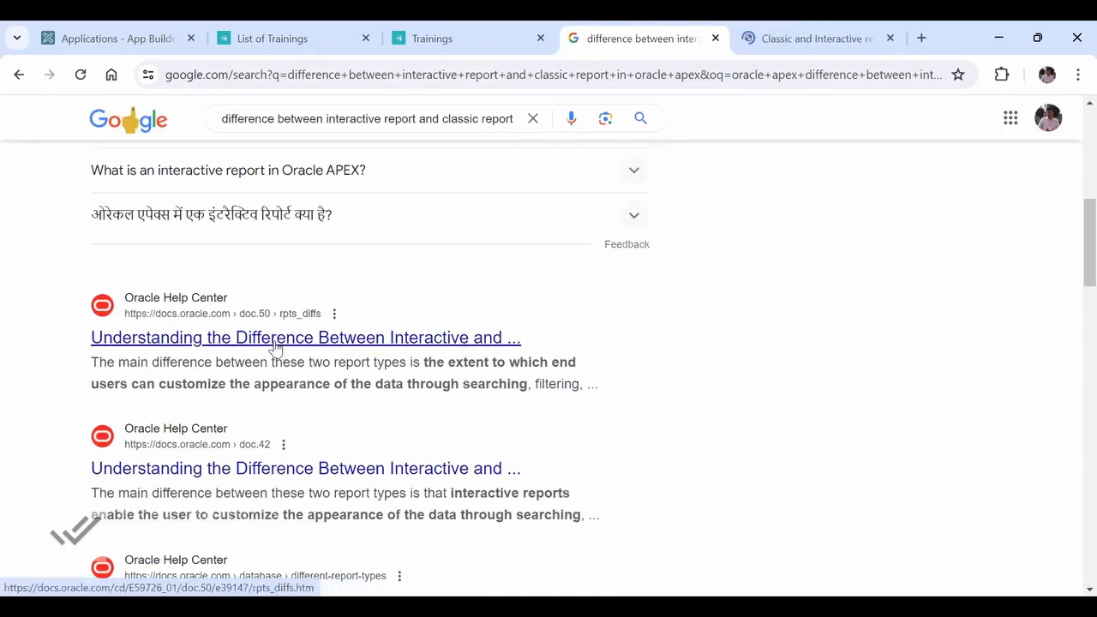
left_click(276, 341, "ctrl")
scroll(343, 489, "down", 5)
scroll(343, 494, "up", 1)
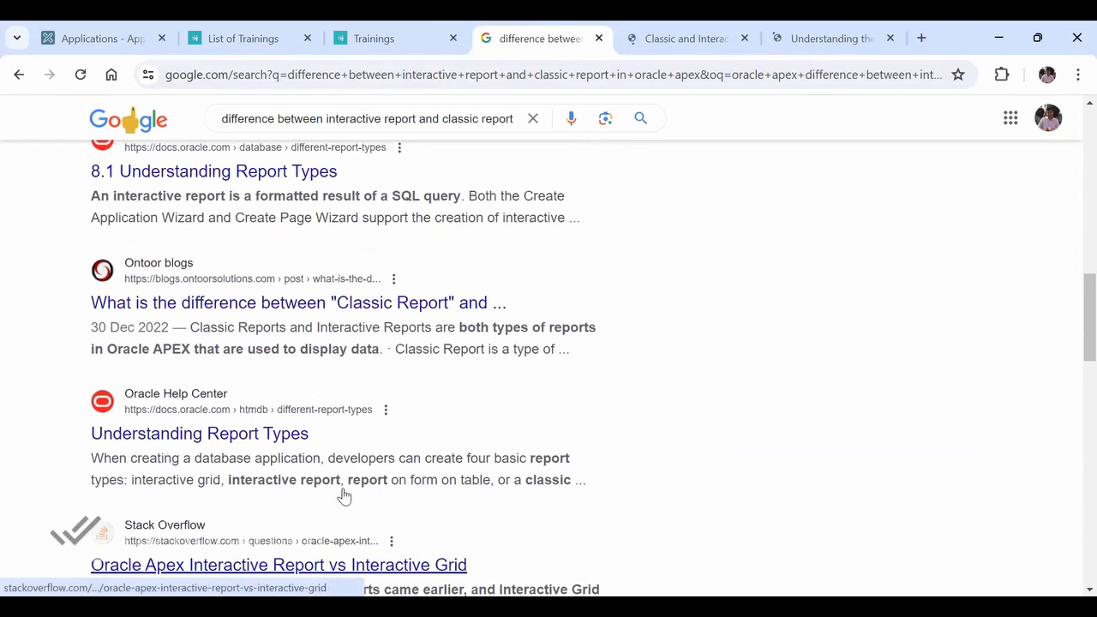
scroll(309, 436, "down", 3)
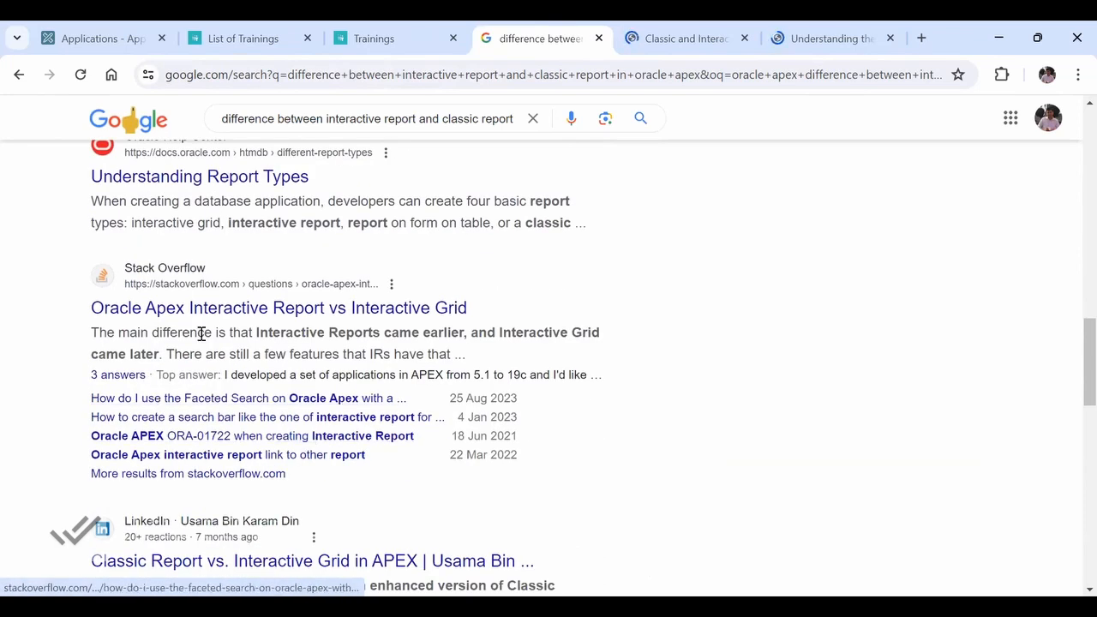
left_click(220, 310, "ctrl")
- Read the DataTerrain article's sections on interactive reports and classic reports
key("ctrl+Tab")
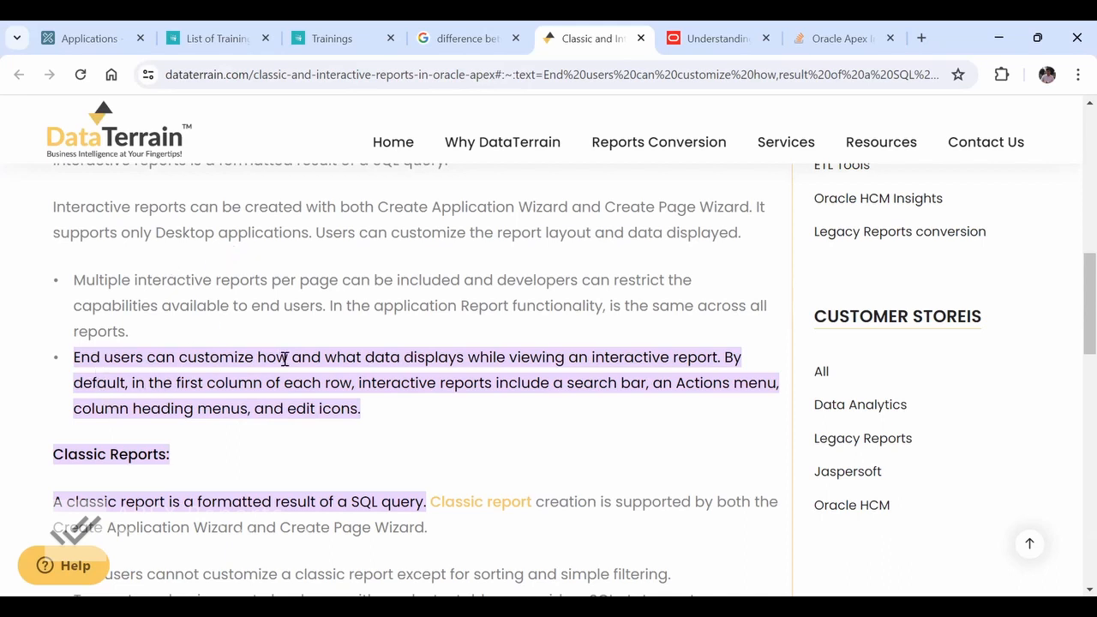
scroll(377, 416, "down", 2)
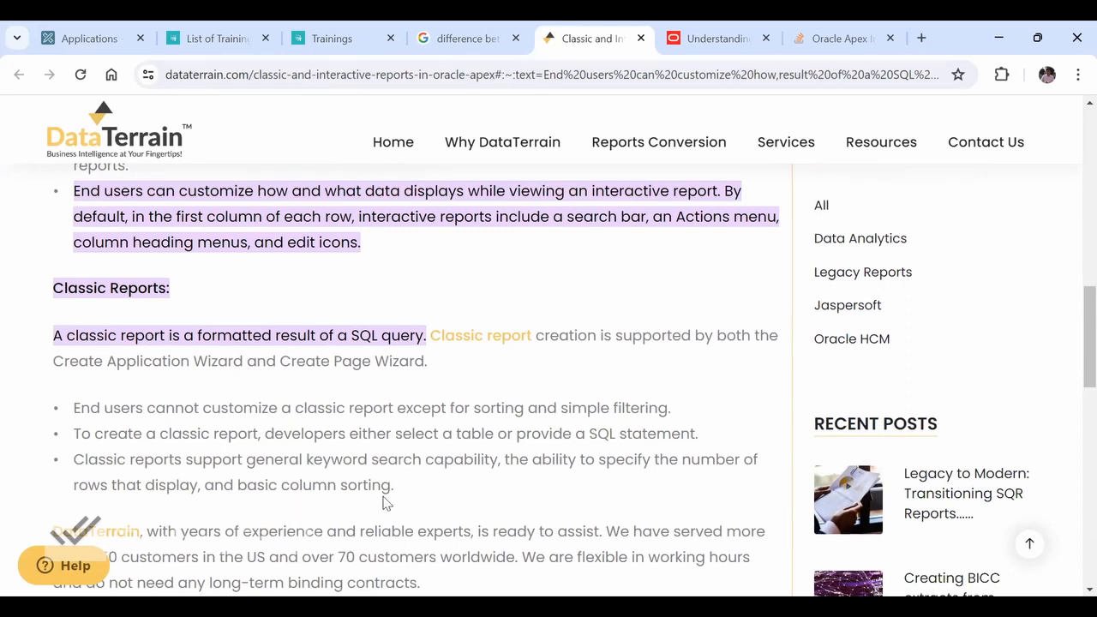
scroll(383, 502, "down", 2)
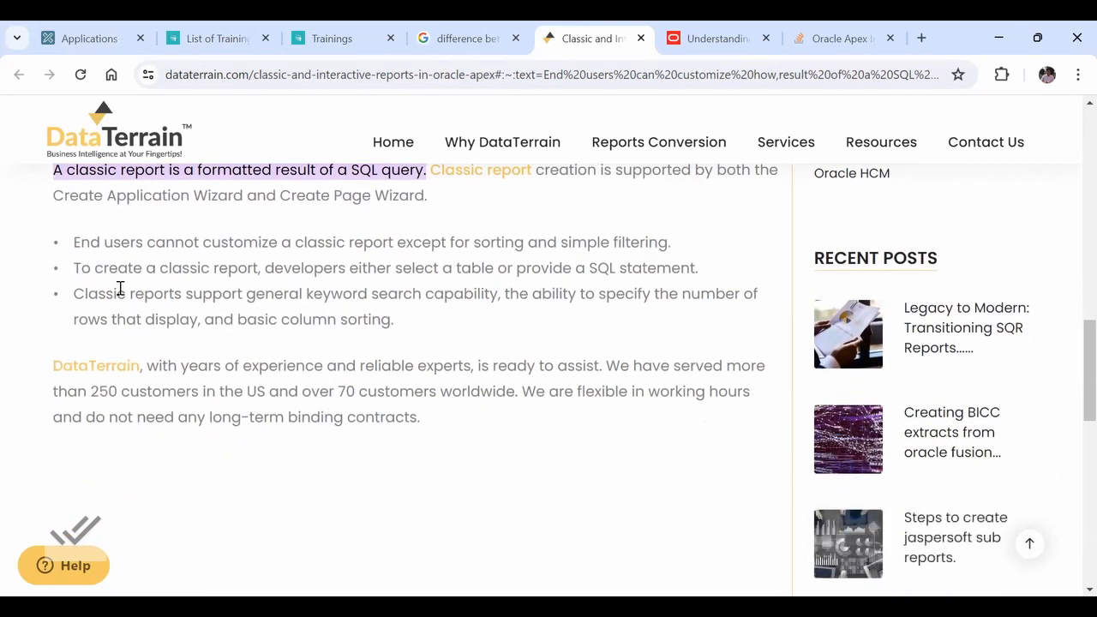
scroll(149, 325, "up", 3)
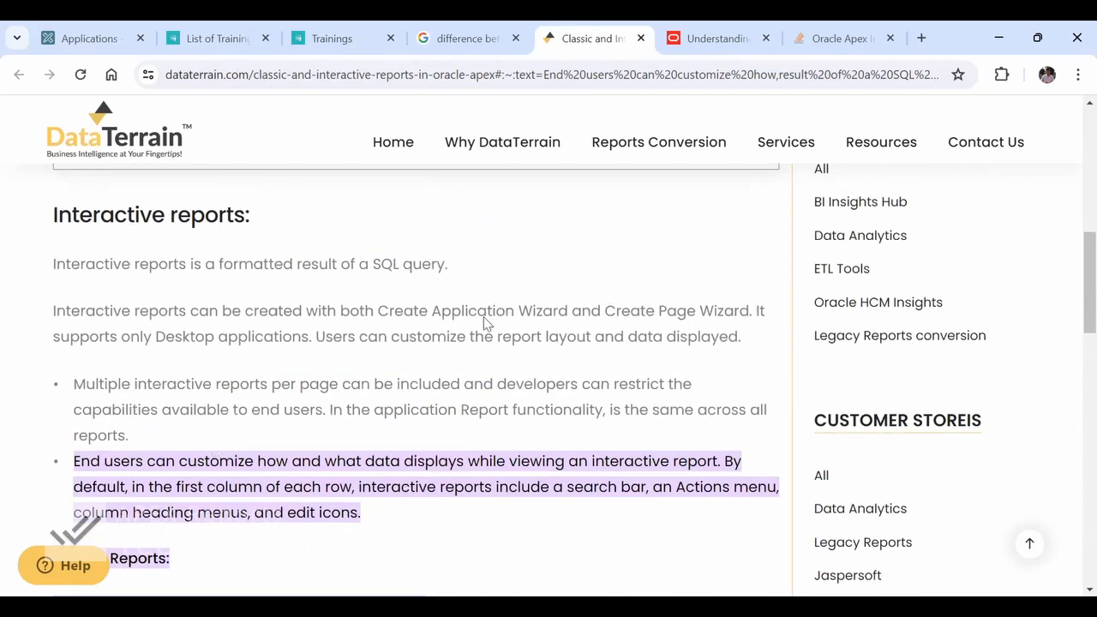
- Check the Trainings report, then display the private saved report MyReport in List of Trainings
left_click(325, 39)
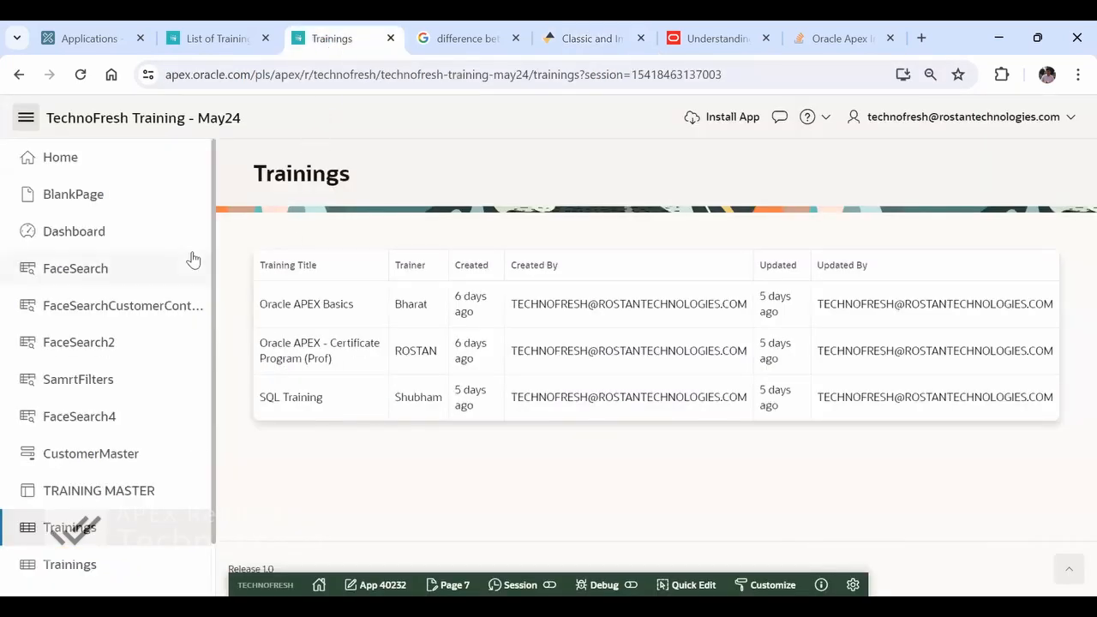
left_click(217, 39)
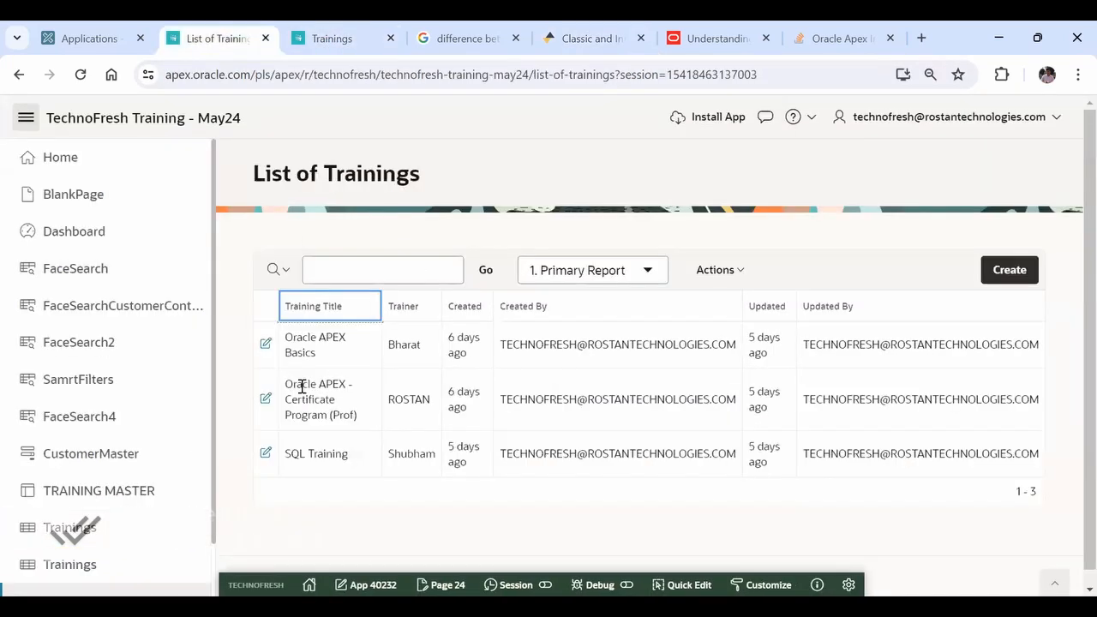
left_click(648, 270)
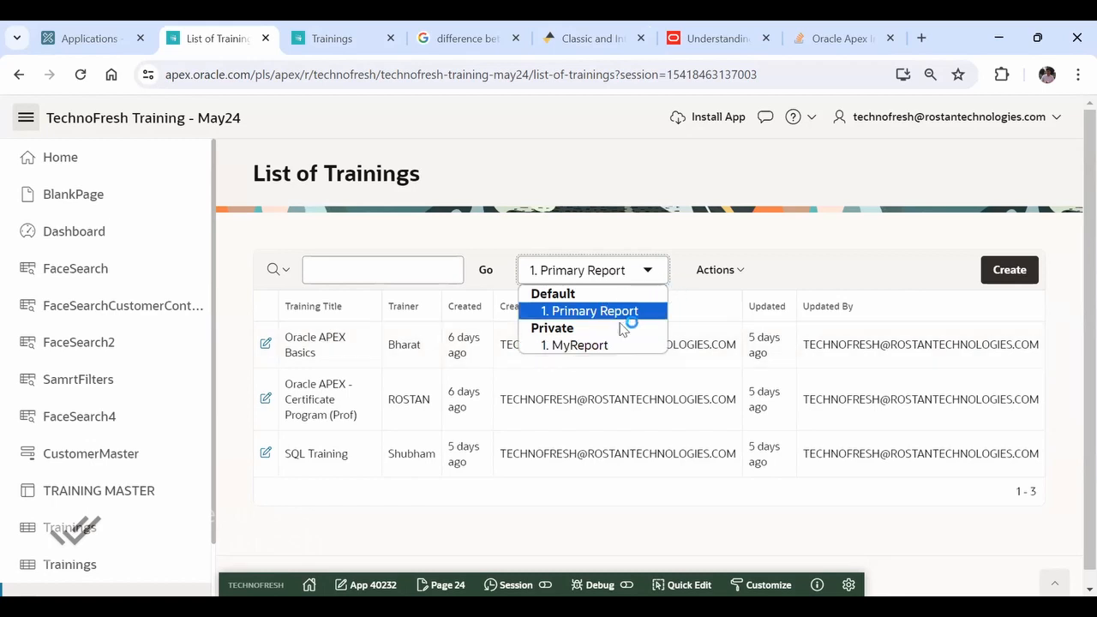
left_click(588, 345)
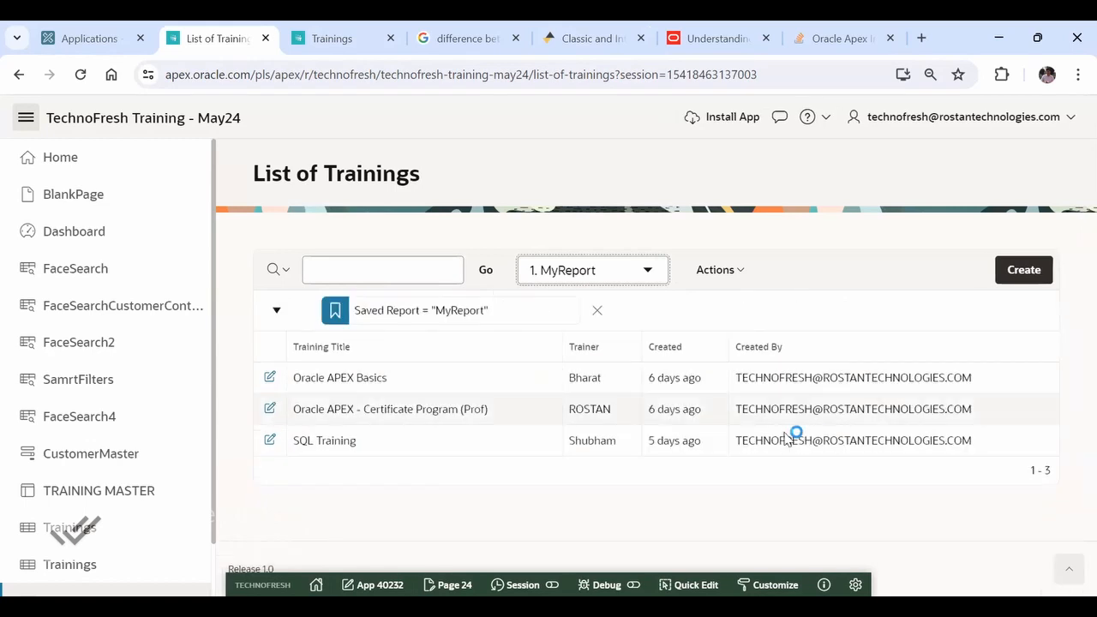
- Display the default Primary Report in List of Trainings and look through its available report actions
left_click(644, 279)
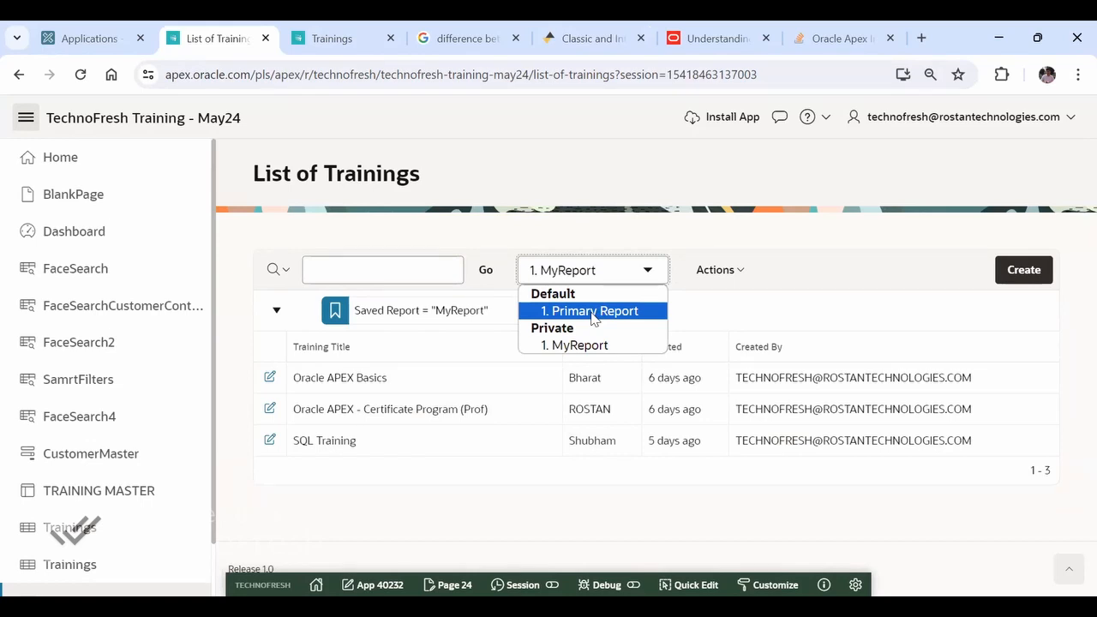
left_click(593, 313)
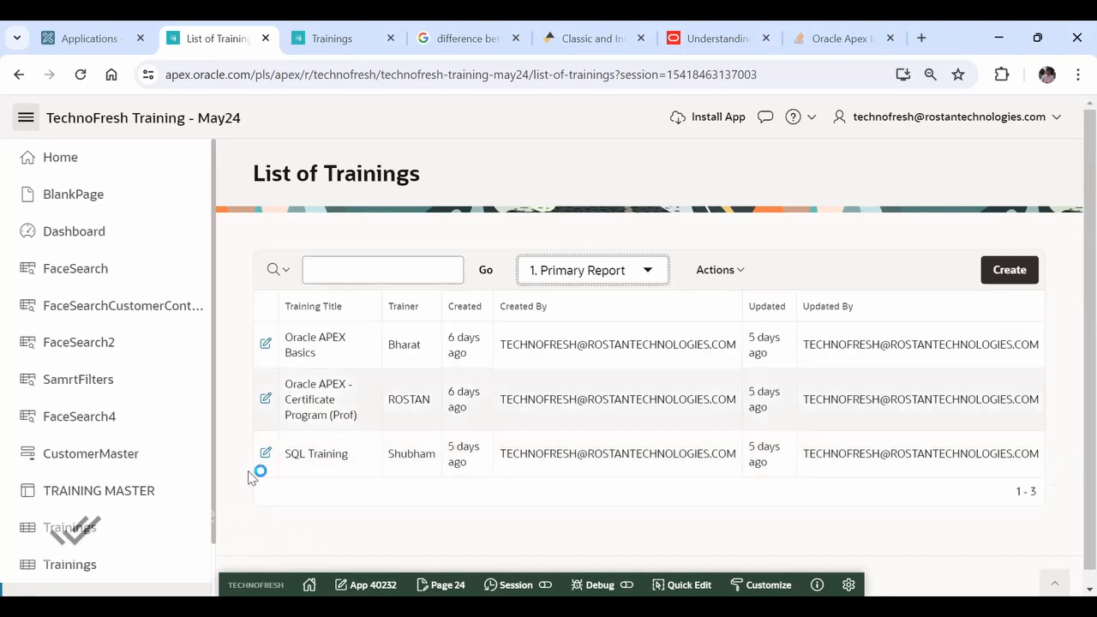
left_click(721, 270)
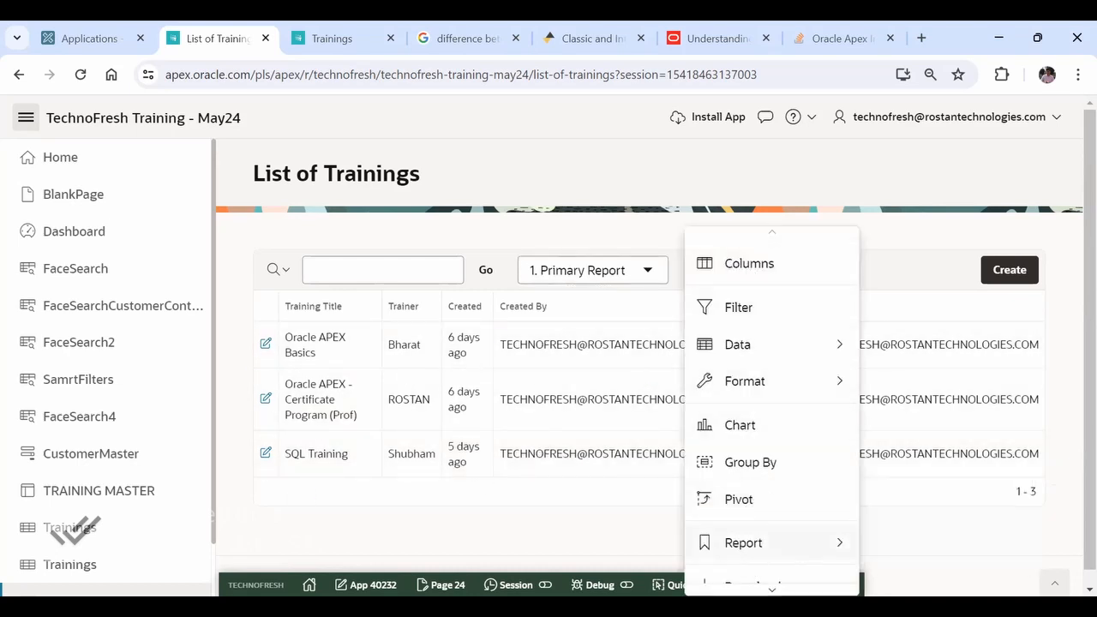
mouse_move(771, 589)
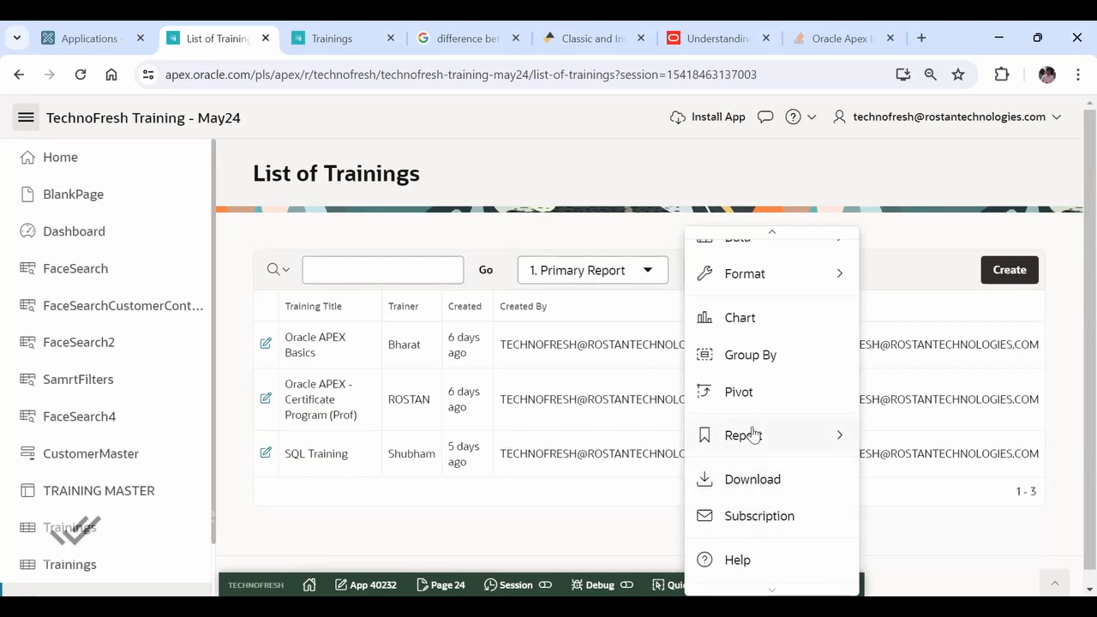
mouse_move(751, 444)
scroll(750, 410, "up", 3)
mouse_move(758, 384)
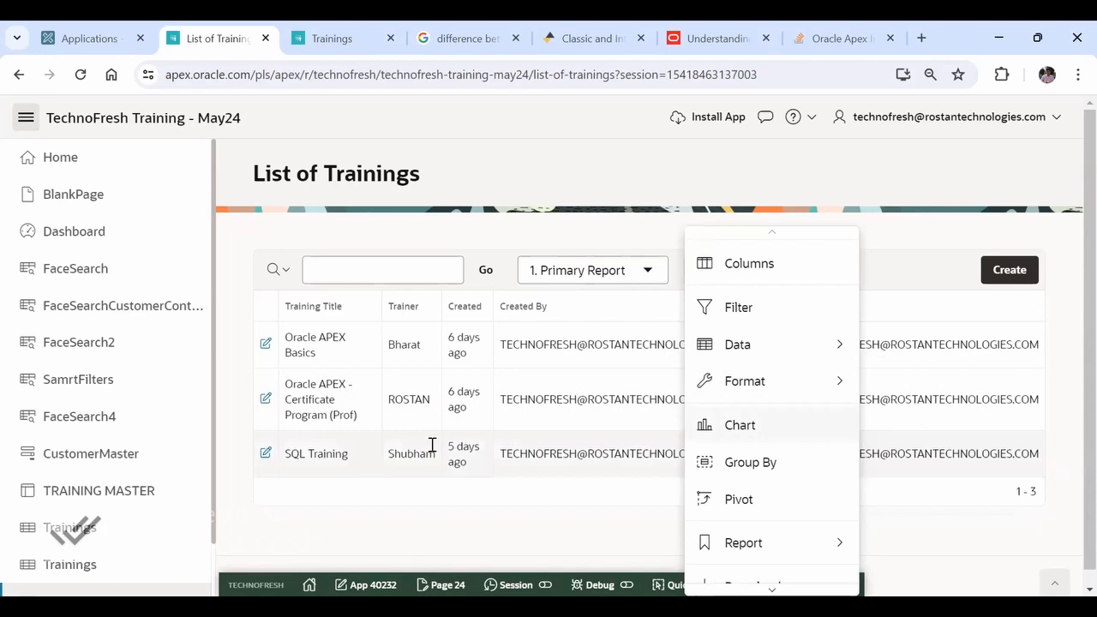
- Start a row highlight for the Primary Report and name it "<=5days"
mouse_move(801, 370)
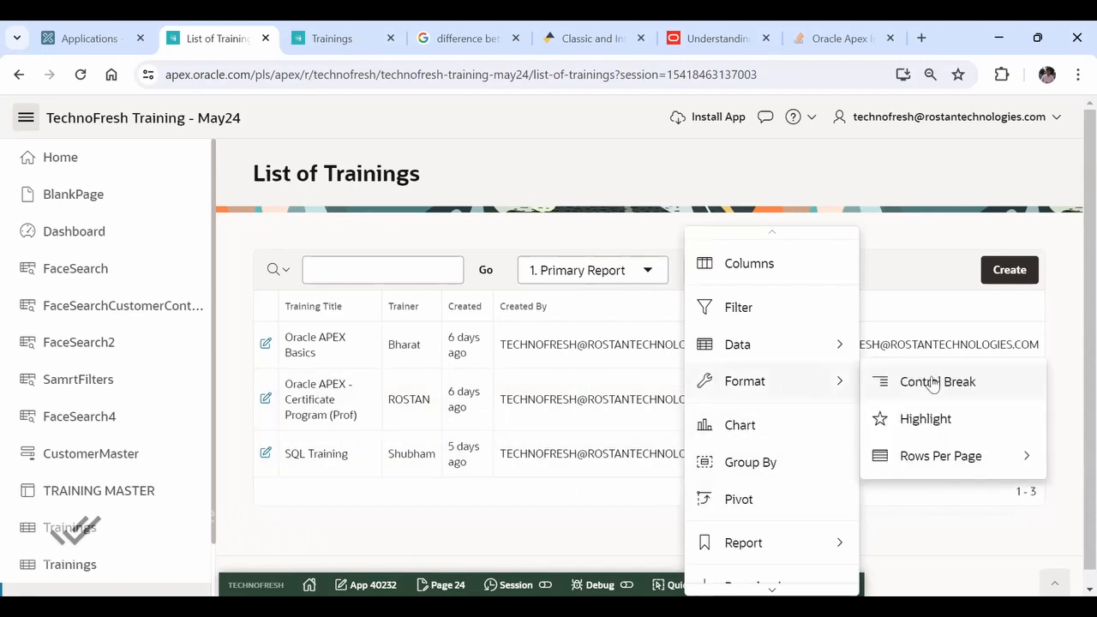
left_click(914, 420)
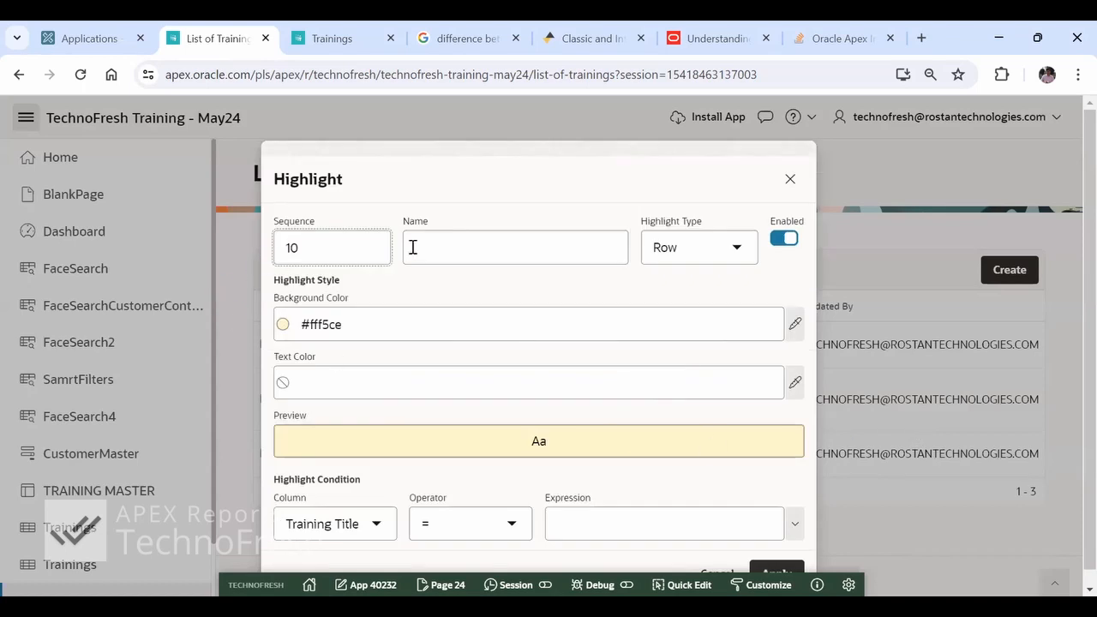
left_click(742, 260)
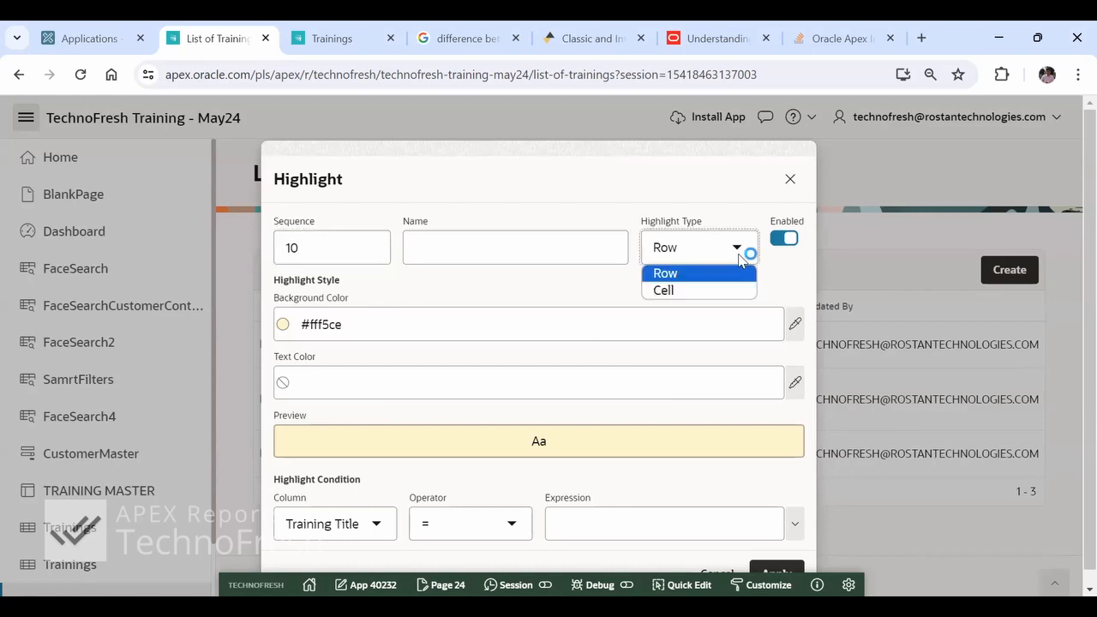
left_click(516, 250)
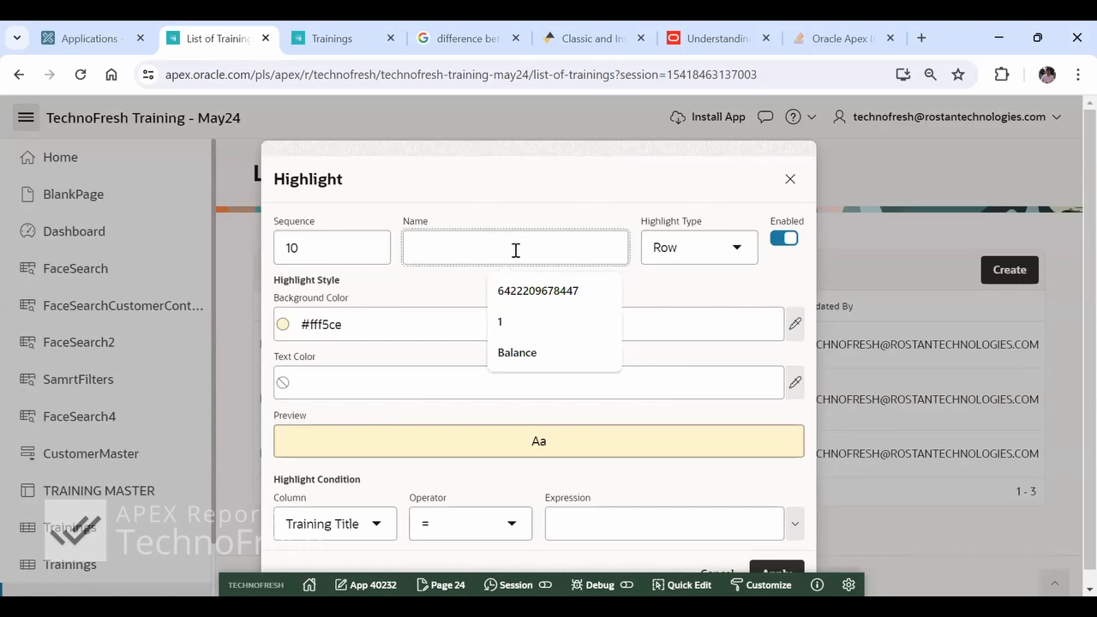
type("<=5days")
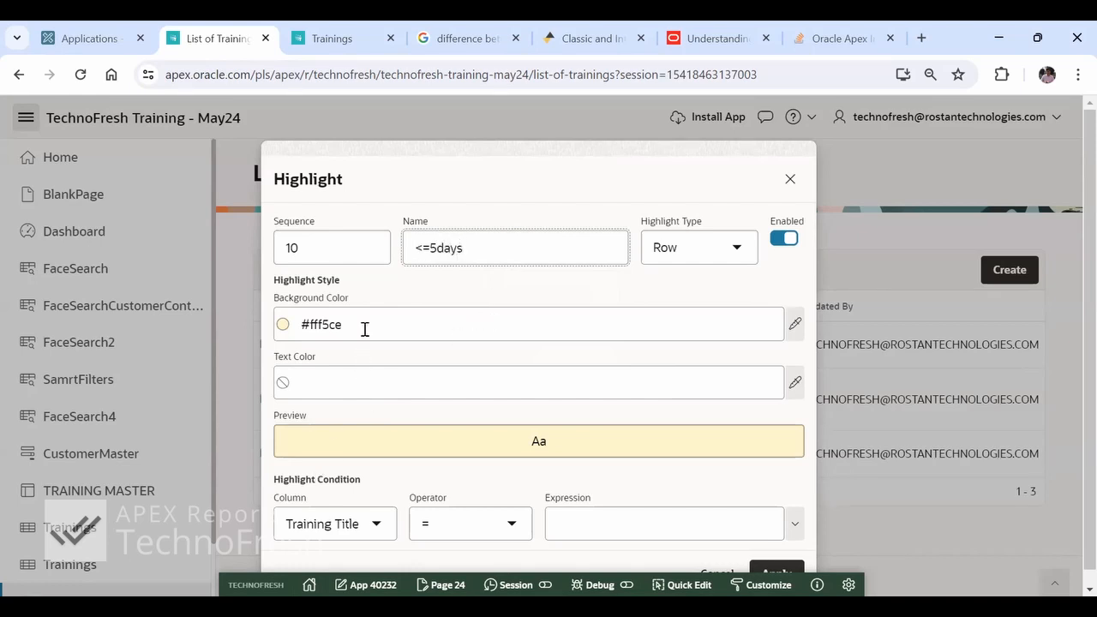
- Set the highlight condition to Updated > 5/21/2024 and apply it to the report
scroll(465, 391, "down", 1)
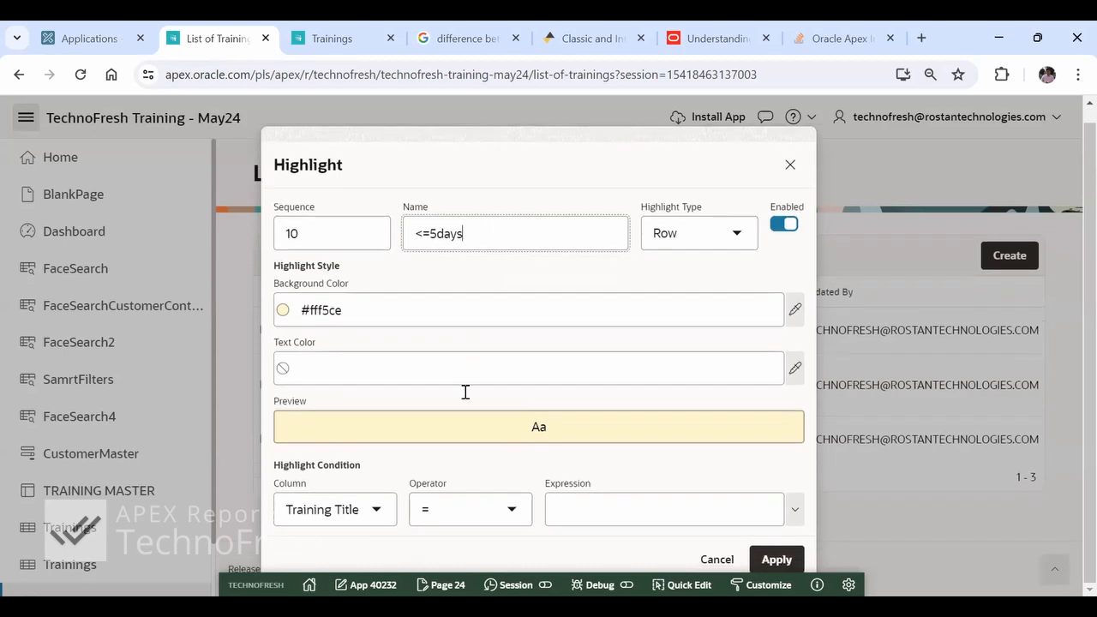
left_click(378, 514)
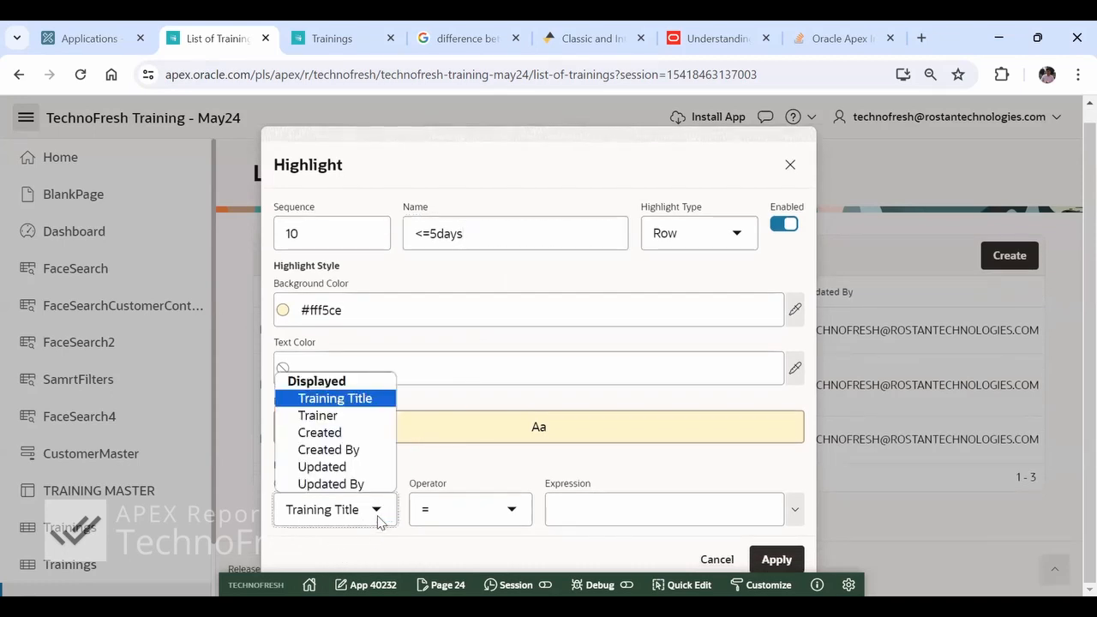
left_click(352, 467)
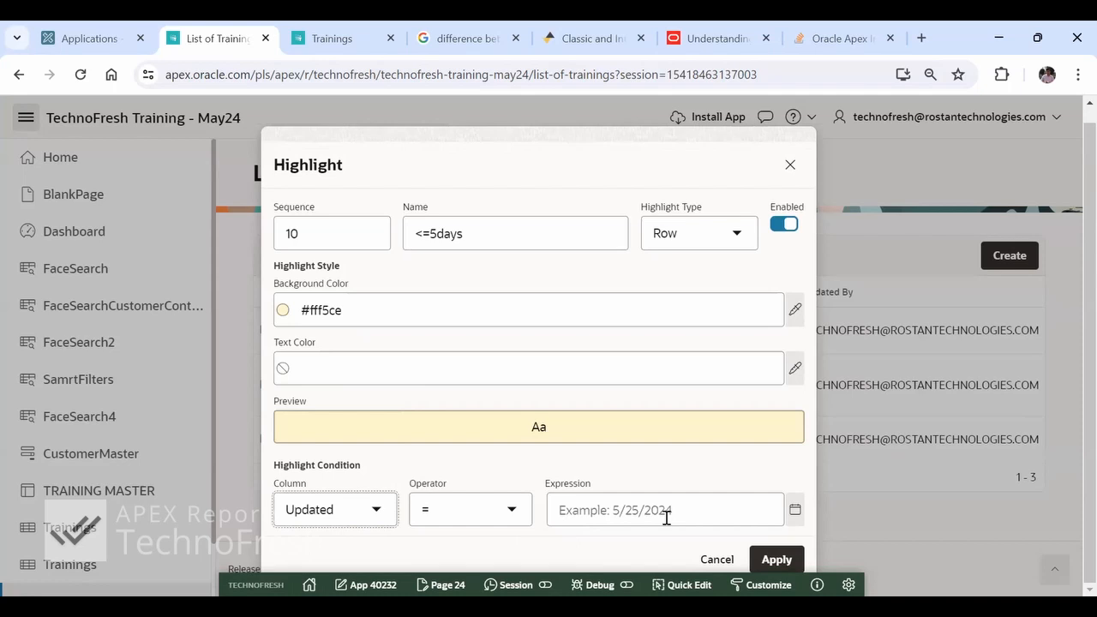
left_click_drag(515, 139, 757, 160)
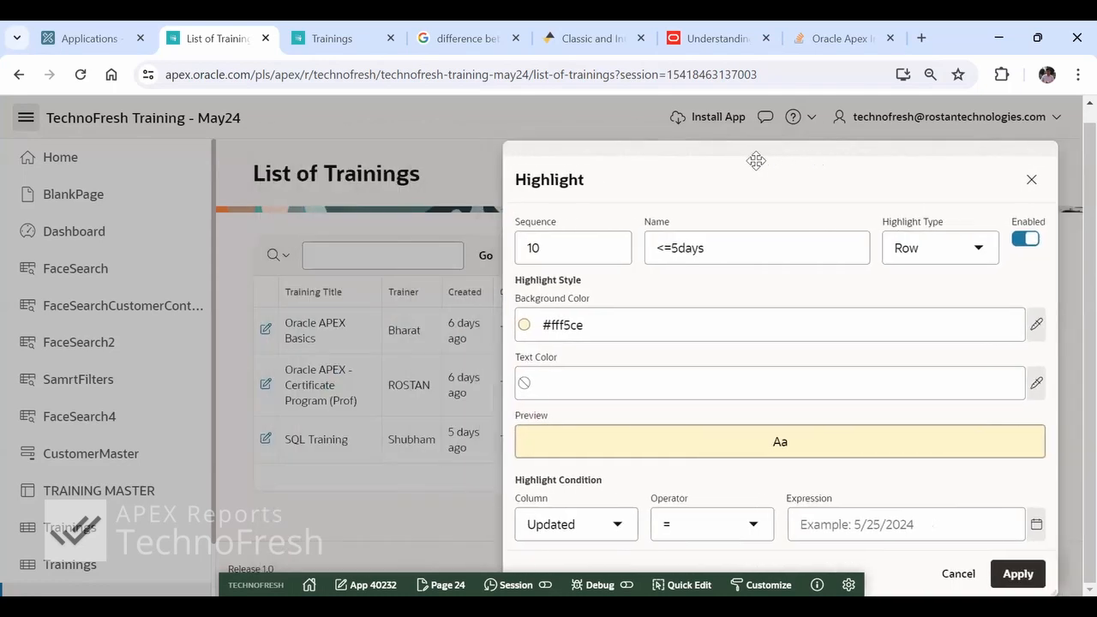
left_click(873, 527)
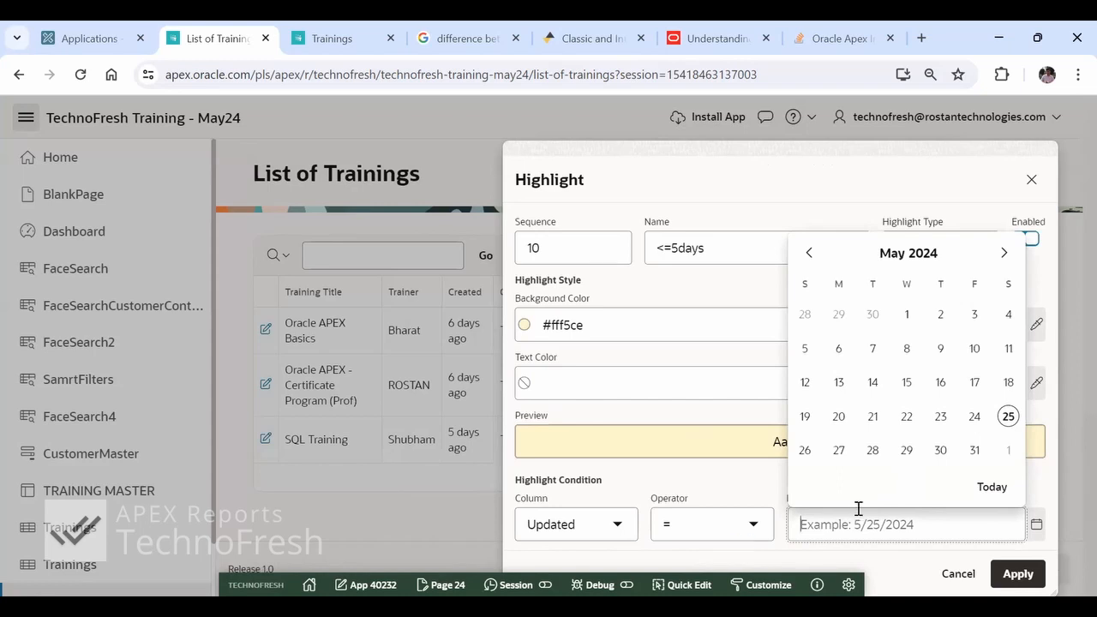
left_click(741, 535)
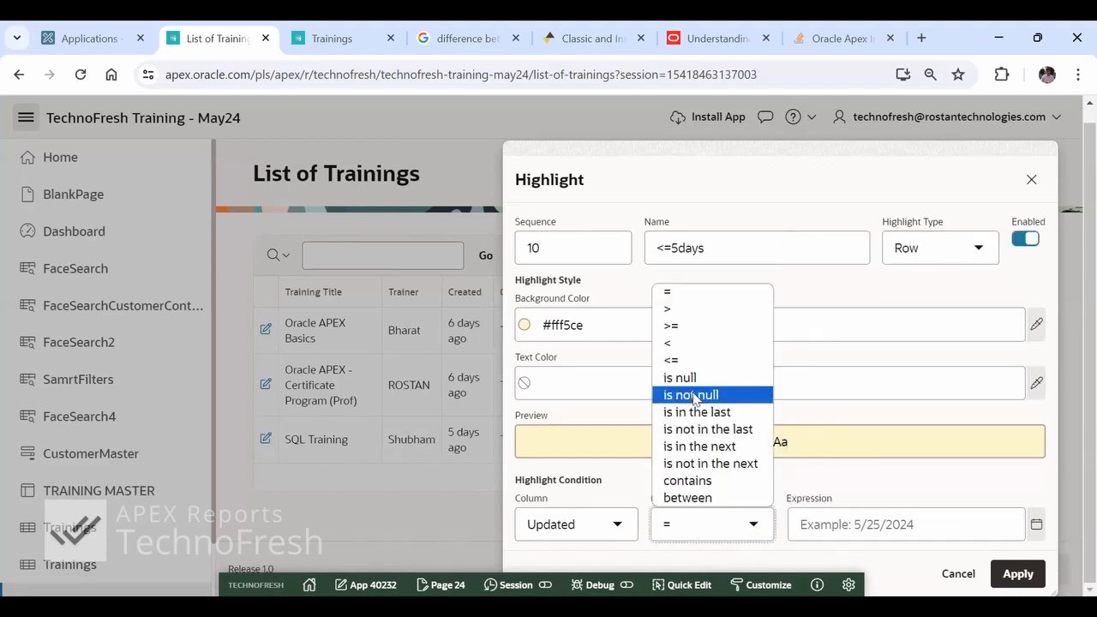
left_click(670, 310)
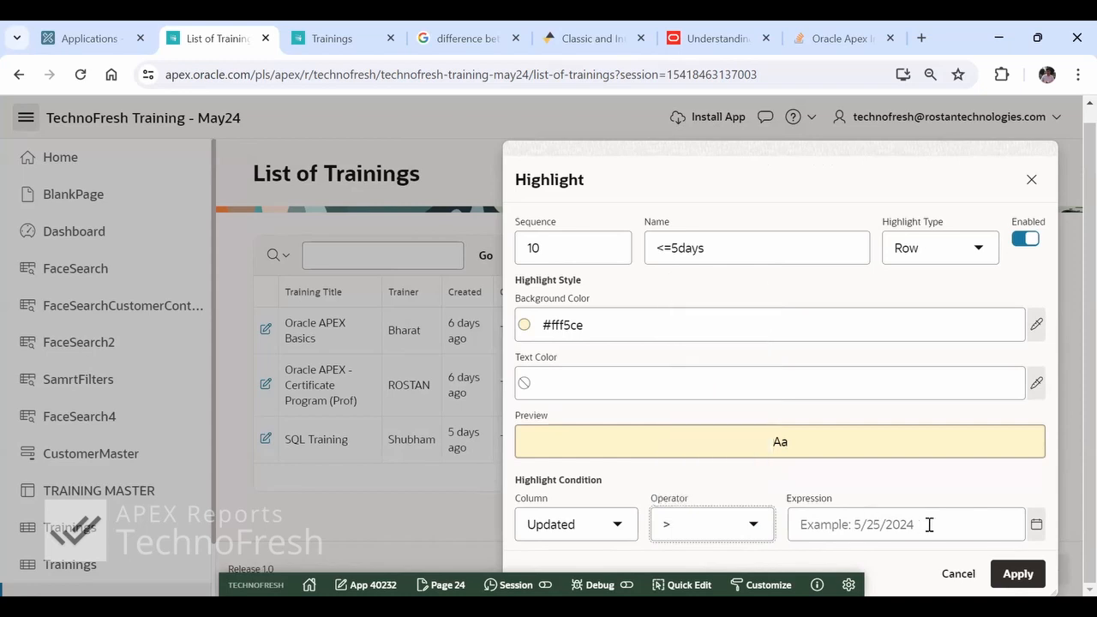
left_click(1035, 526)
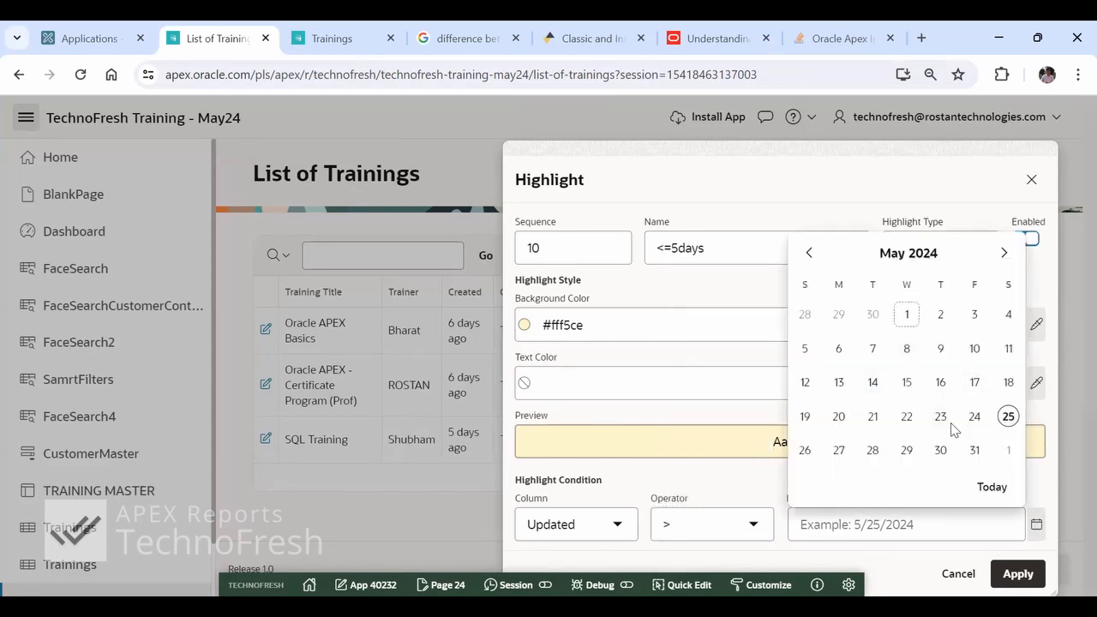
left_click(871, 420)
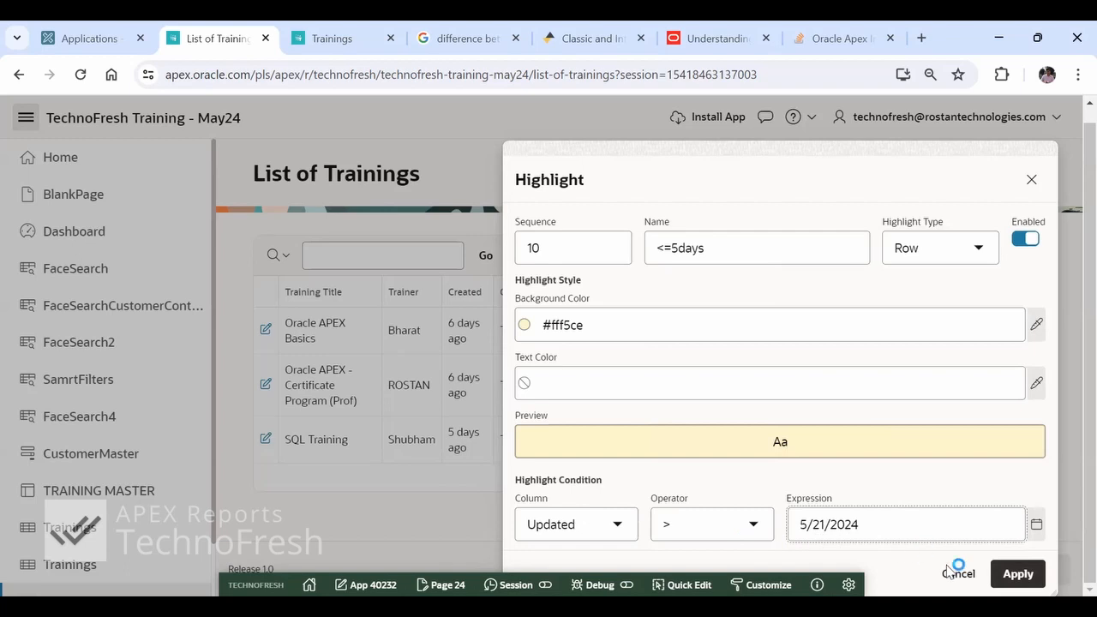
left_click(1012, 577)
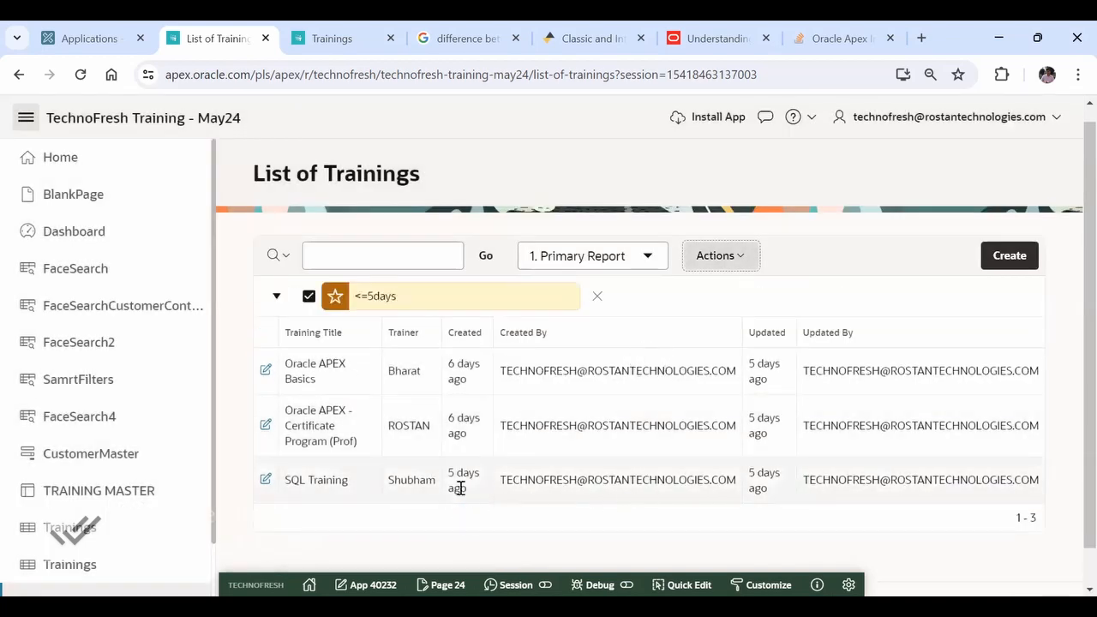
- Change the "<=5days" highlight's condition date to 5/19/2024 and apply it
left_click(478, 304)
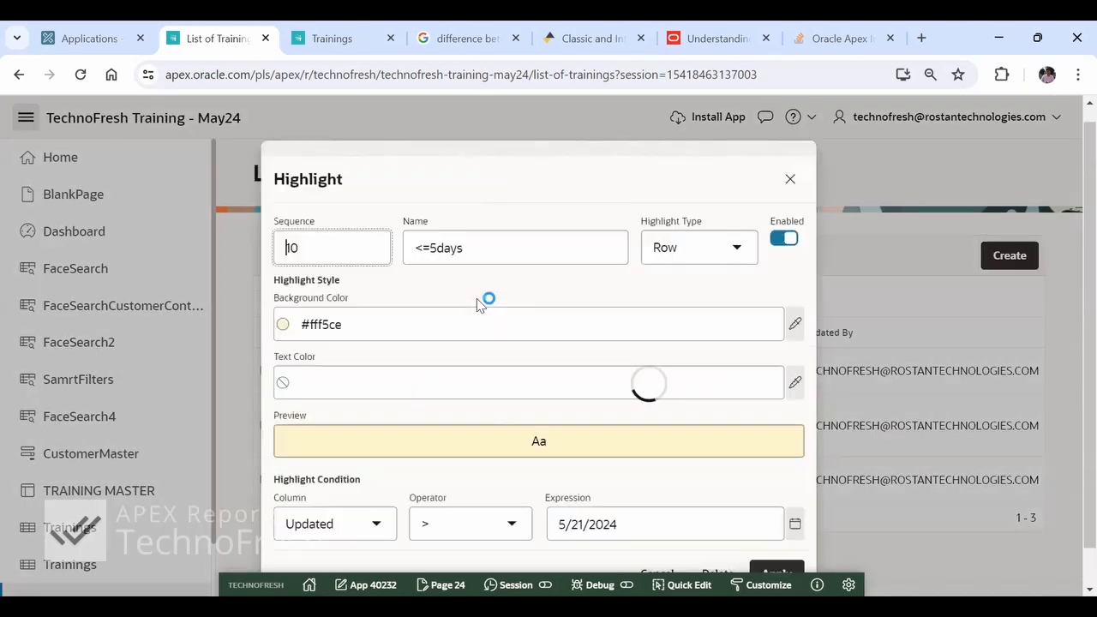
left_click(644, 524)
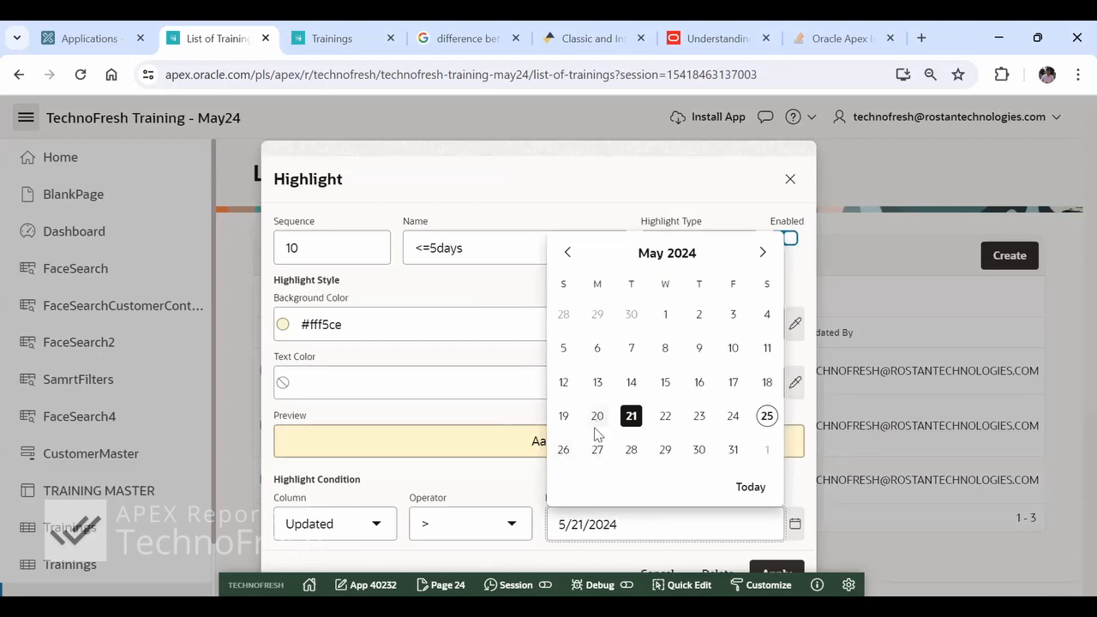
left_click(564, 416)
left_click(778, 564)
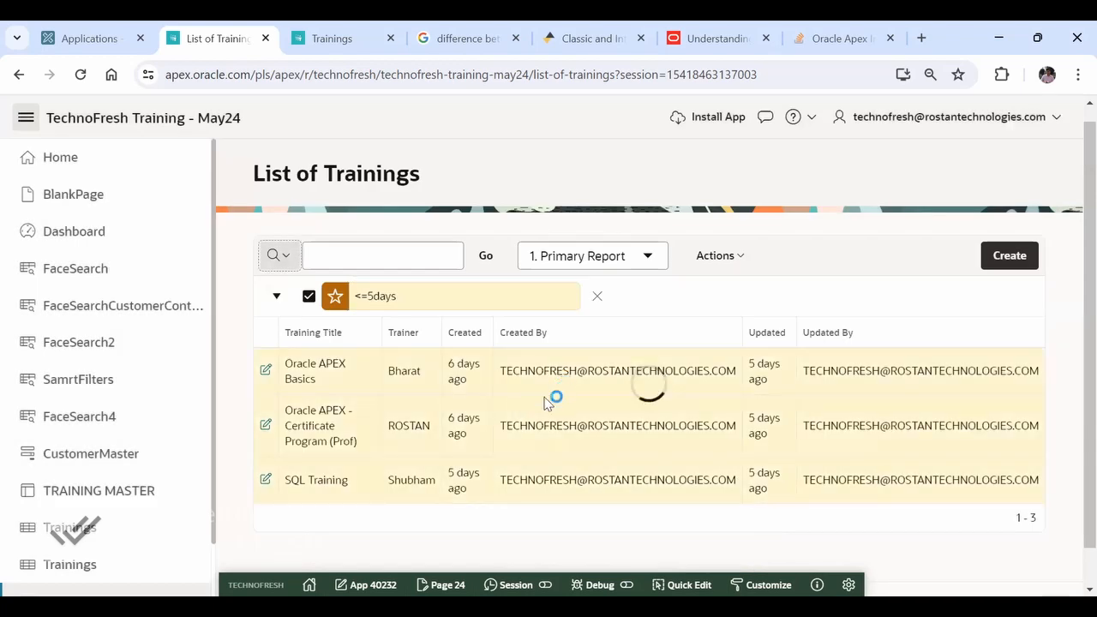
- Apply 5/20/2024 as the "<=5days" highlight's condition date, and remove the highlight from the report
left_click(480, 296)
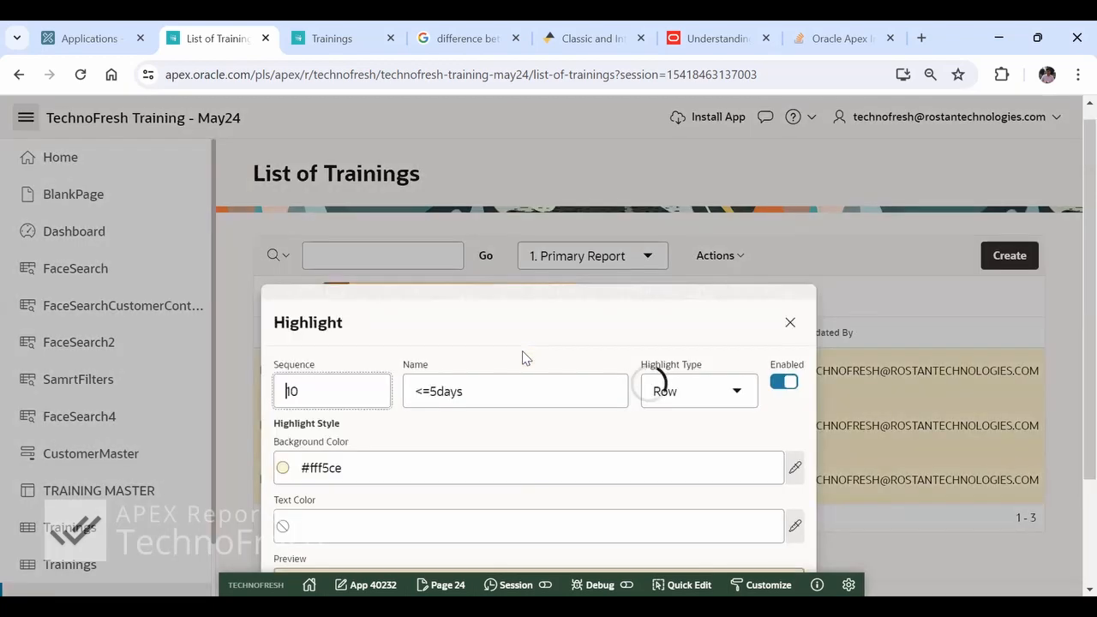
left_click(687, 522)
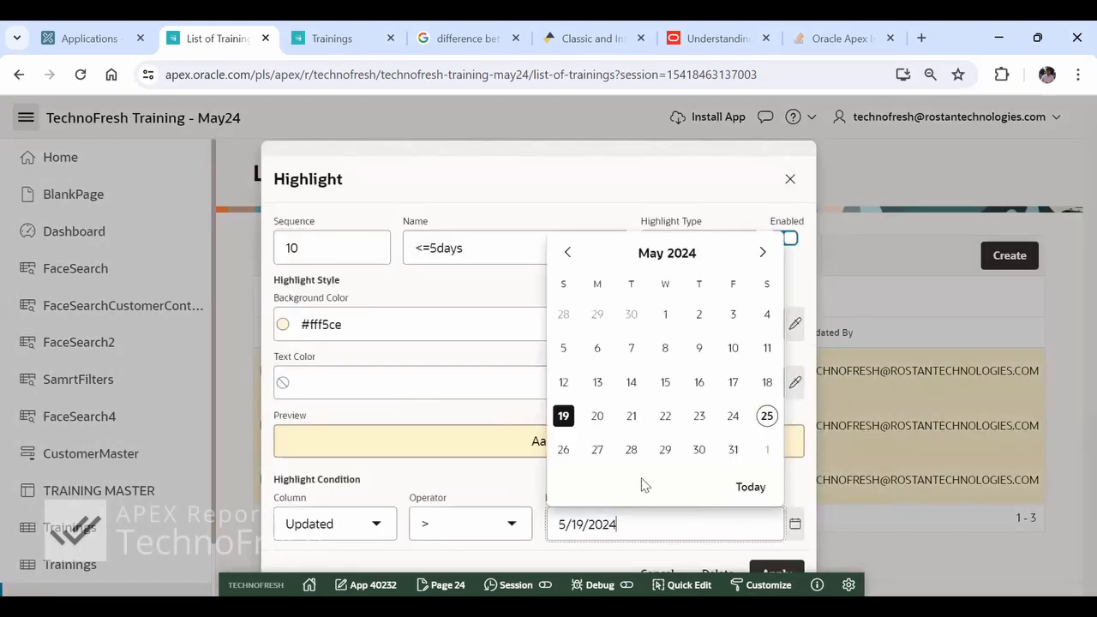
left_click(600, 417)
left_click(777, 572)
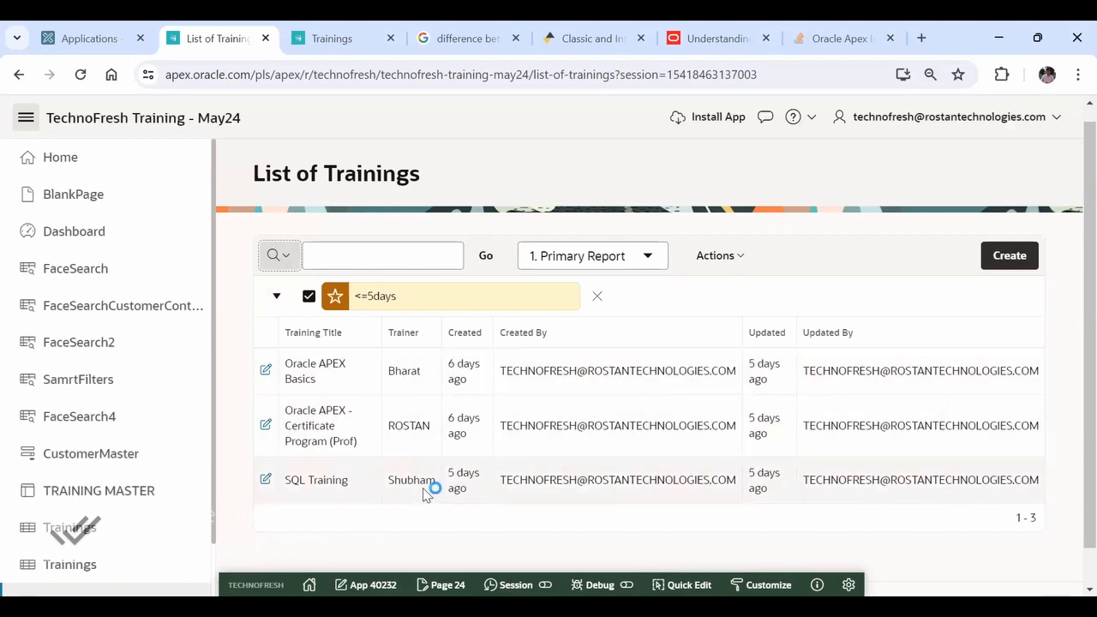
left_click(597, 299)
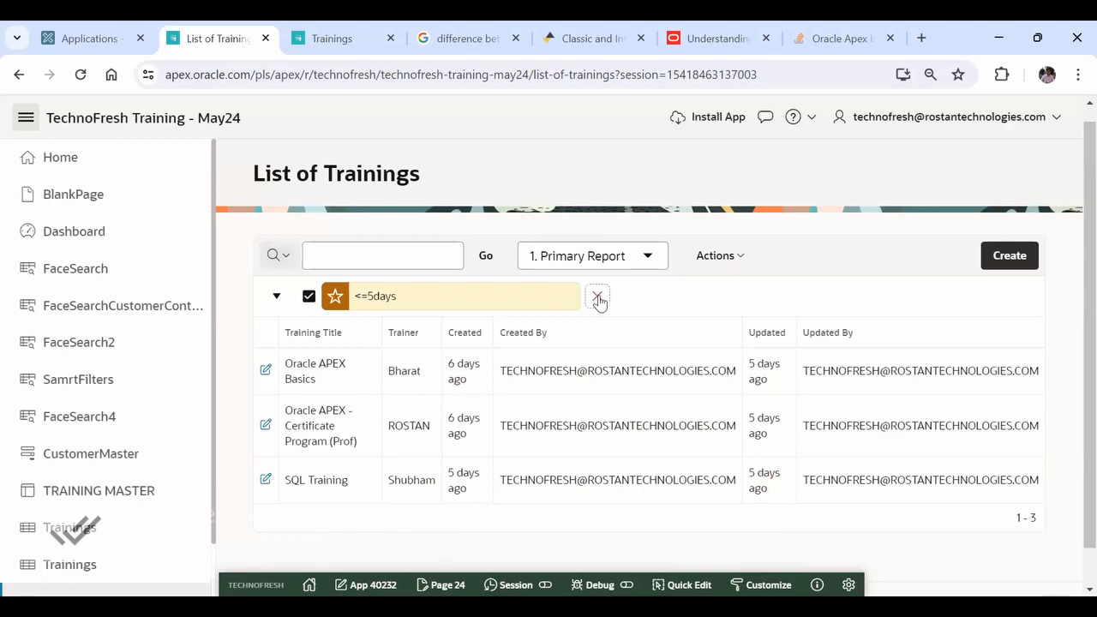
- Start a new row highlight and name it with the first name of the SQL Training trainer
left_click(729, 259)
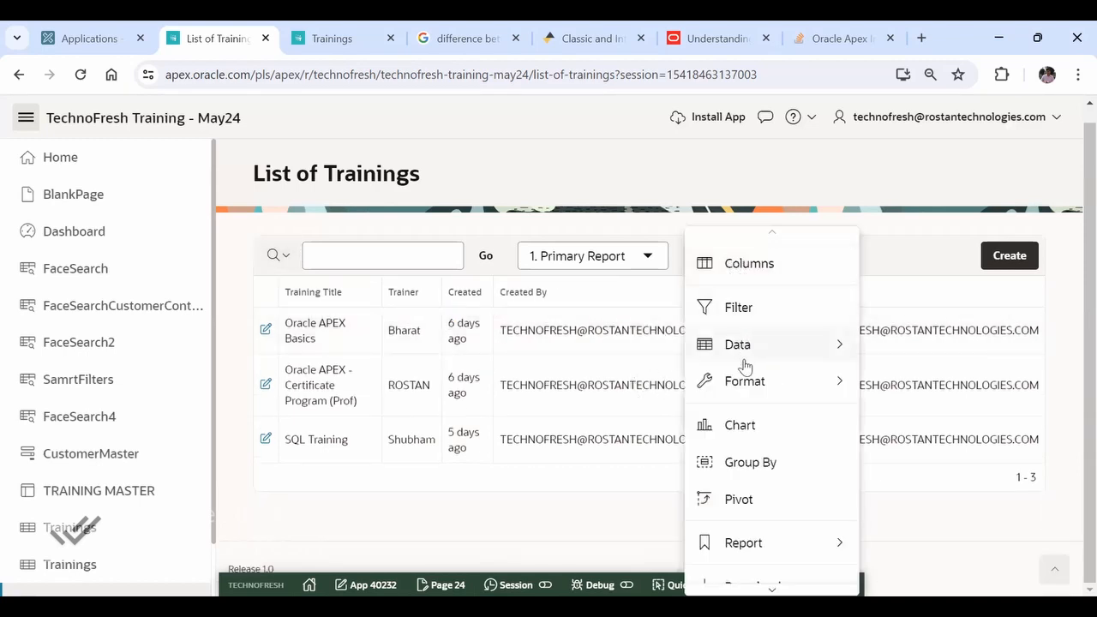
mouse_move(750, 385)
left_click(915, 419)
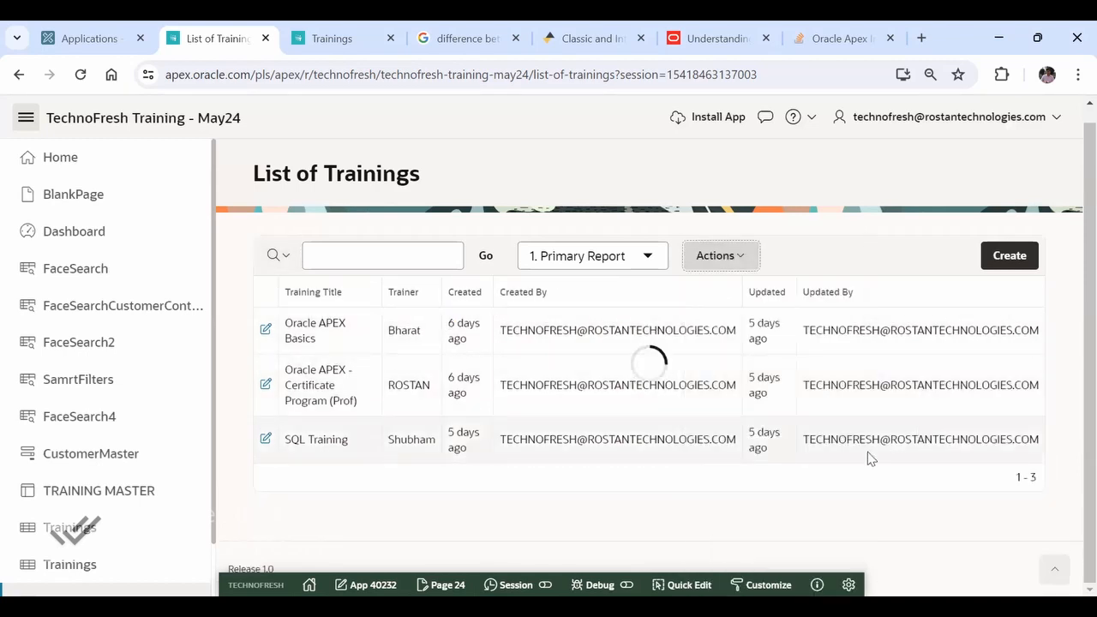
left_click_drag(551, 158, 900, 124)
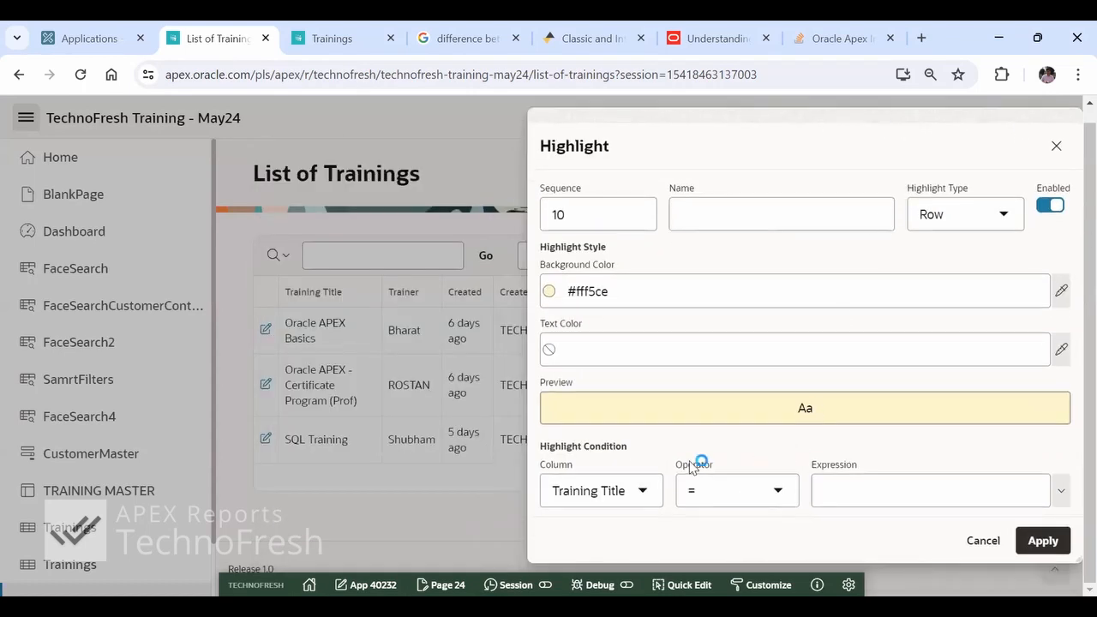
left_click(772, 216)
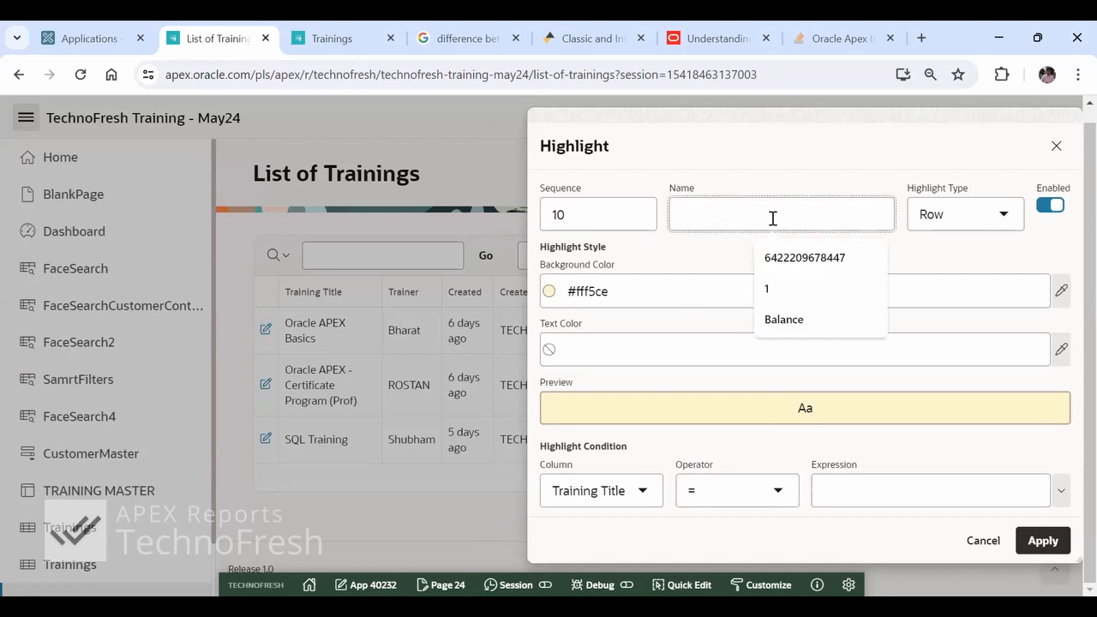
type("shubham")
key("Tab")
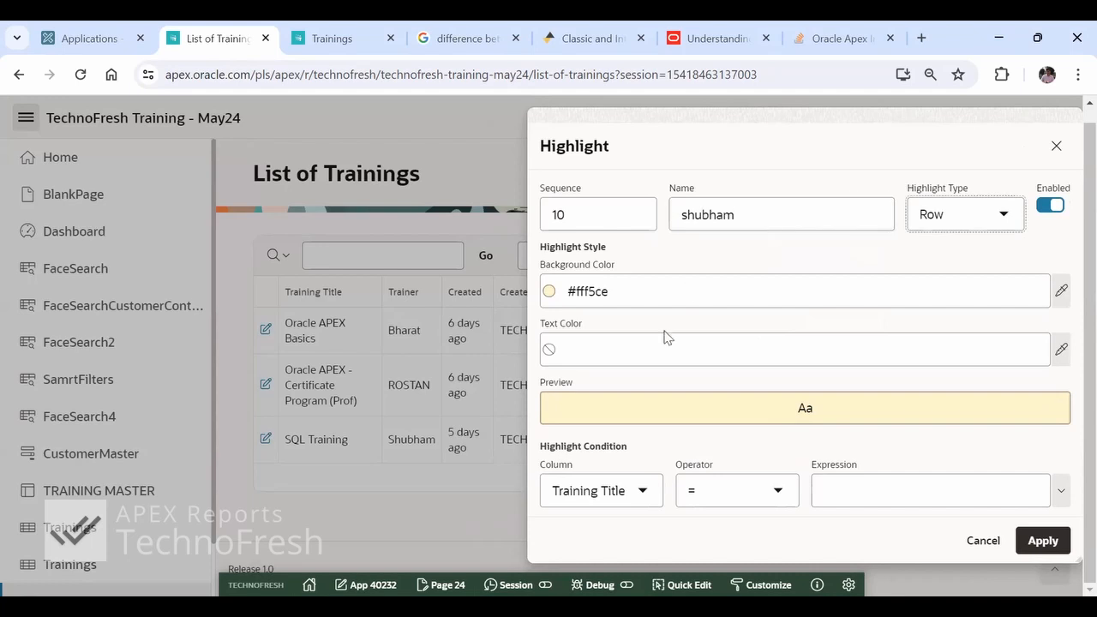
- Set the highlight condition to Created By = the SQL Training trainer's first name and apply it to the report
left_click(600, 500)
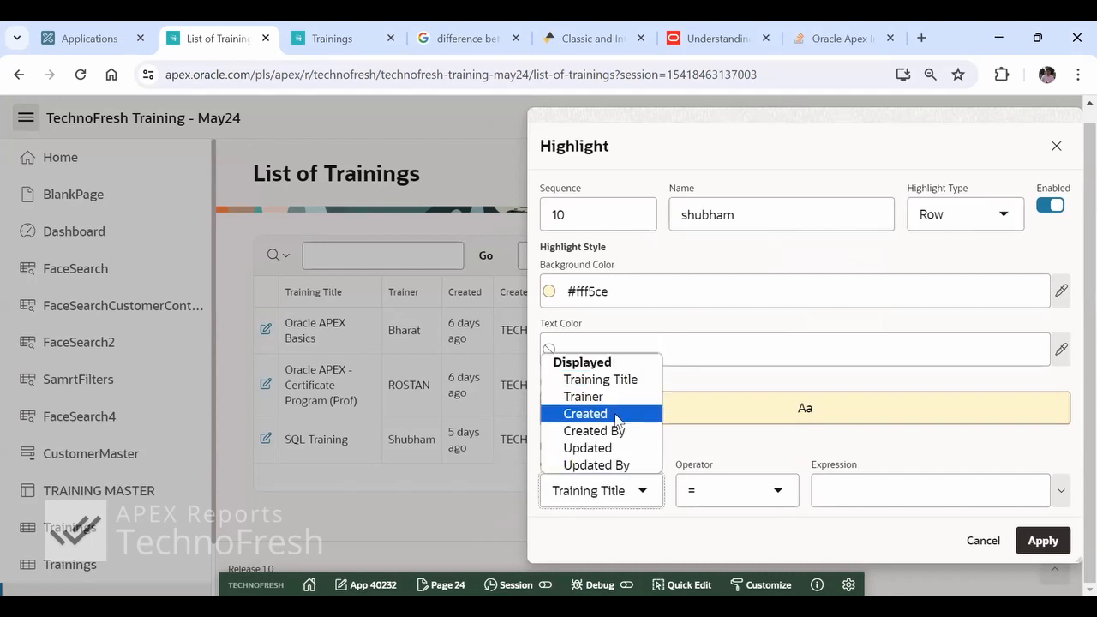
left_click(595, 414)
left_click(608, 495)
left_click(610, 430)
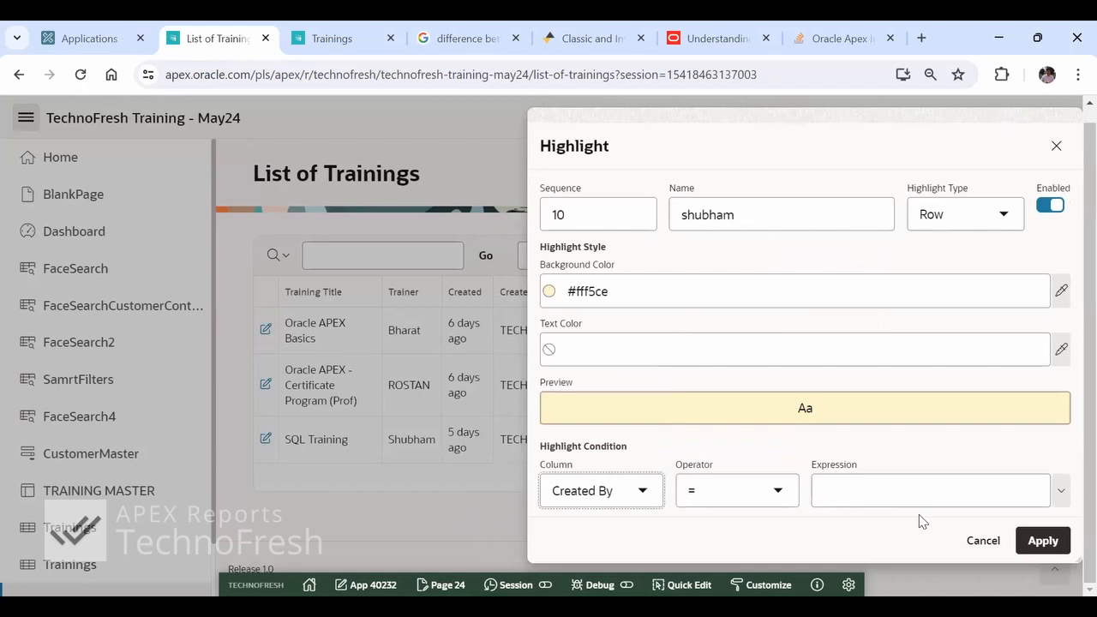
left_click(1061, 502)
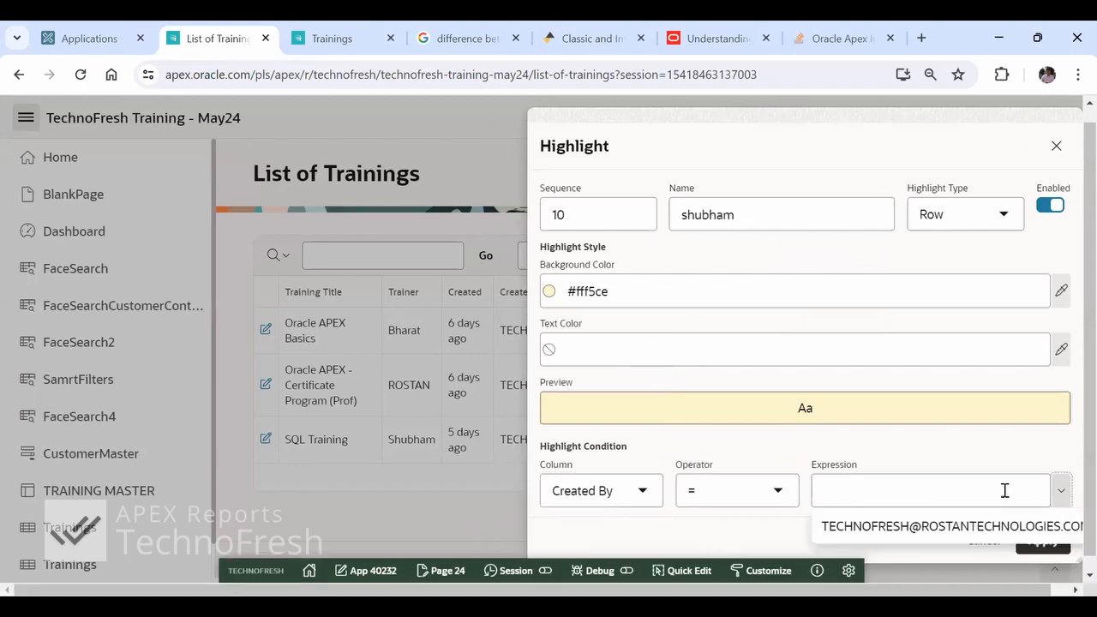
left_click(953, 486)
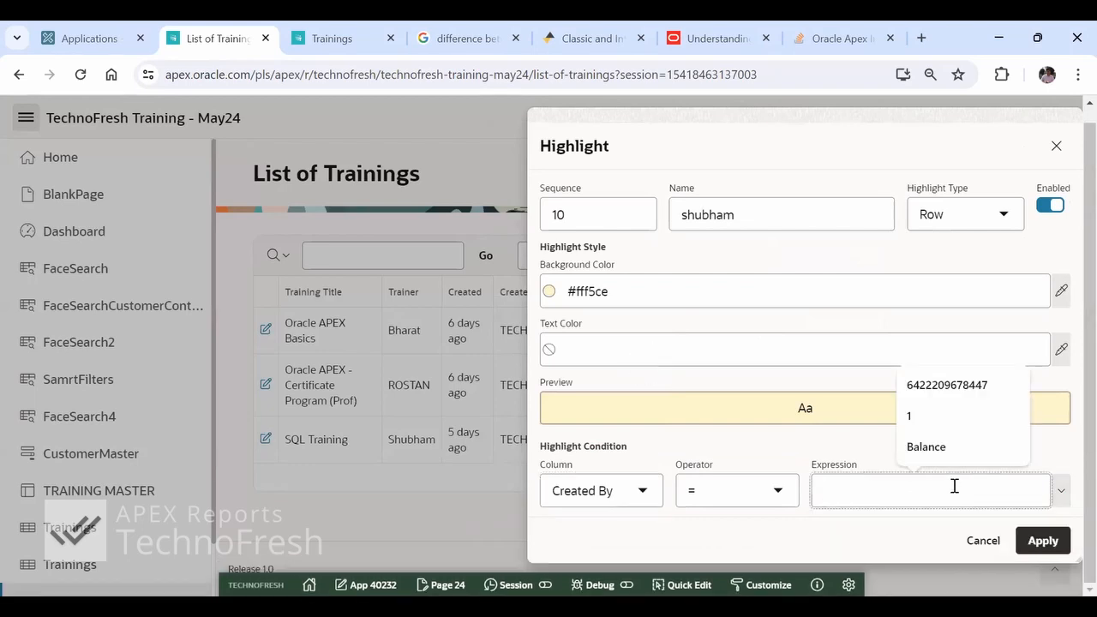
type("Shubham")
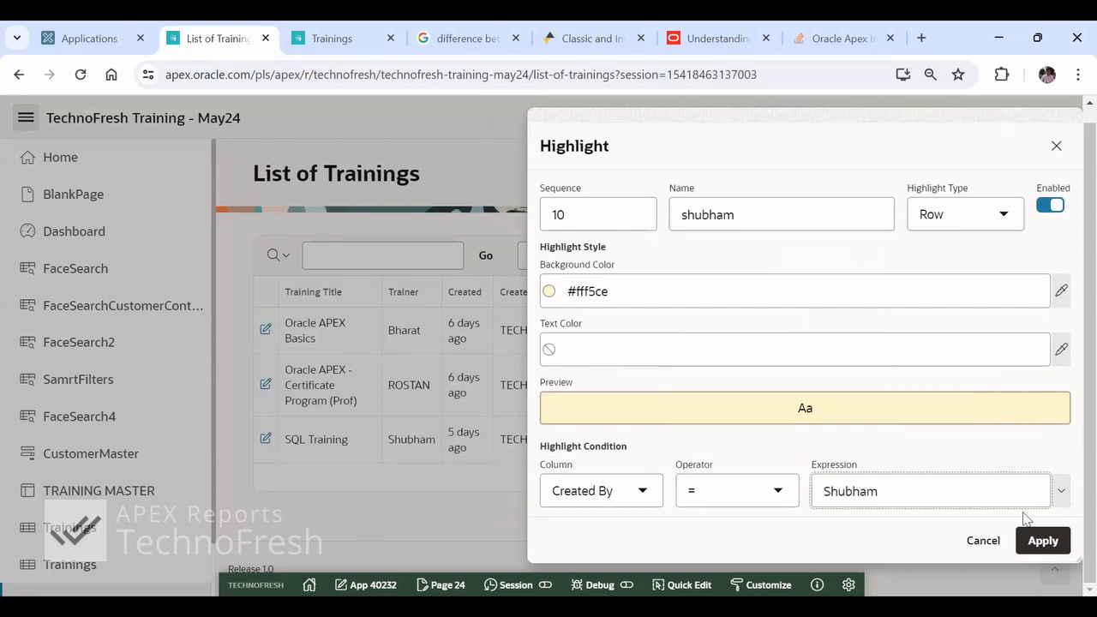
left_click(1045, 541)
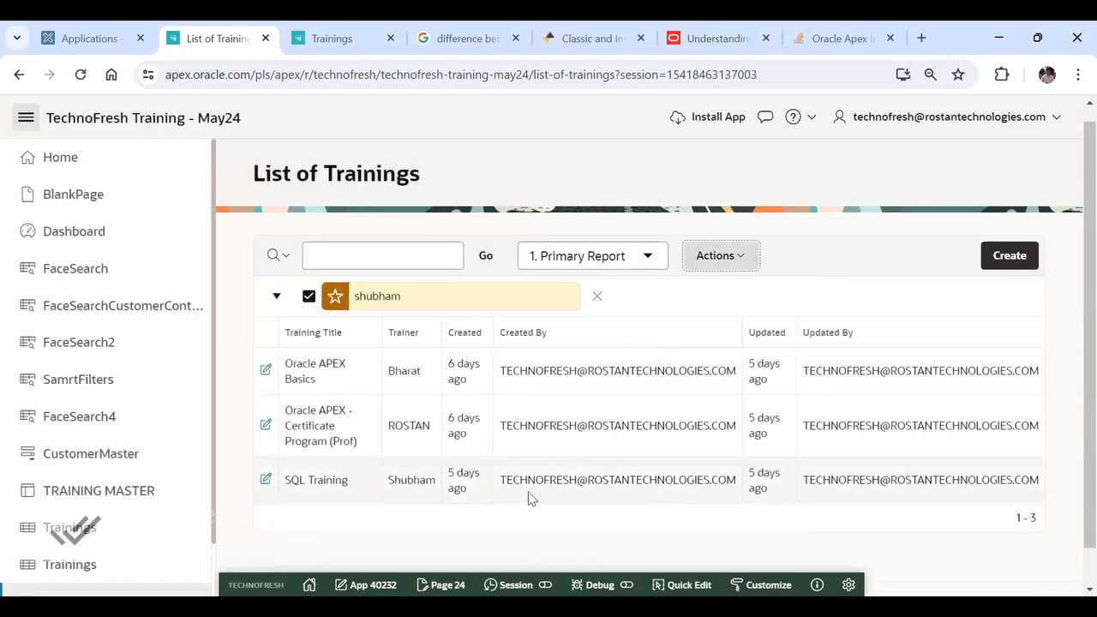
- Reopen the highlight and reapply it with the trainer name from the SQL Training row as the condition's expression
double_click(423, 477)
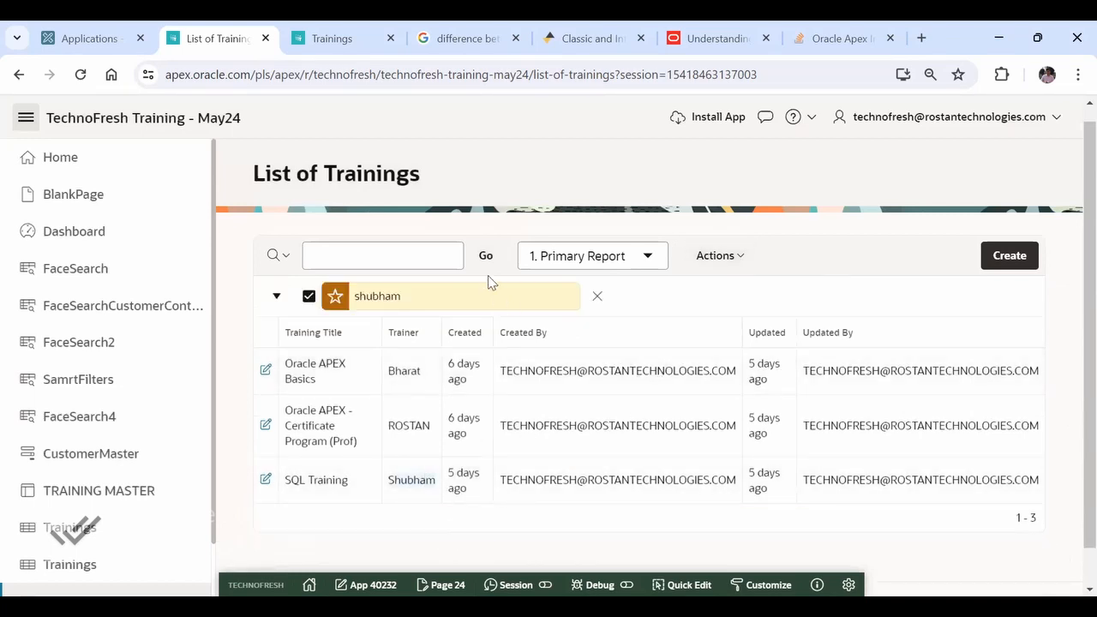
left_click(463, 300)
left_click(642, 514)
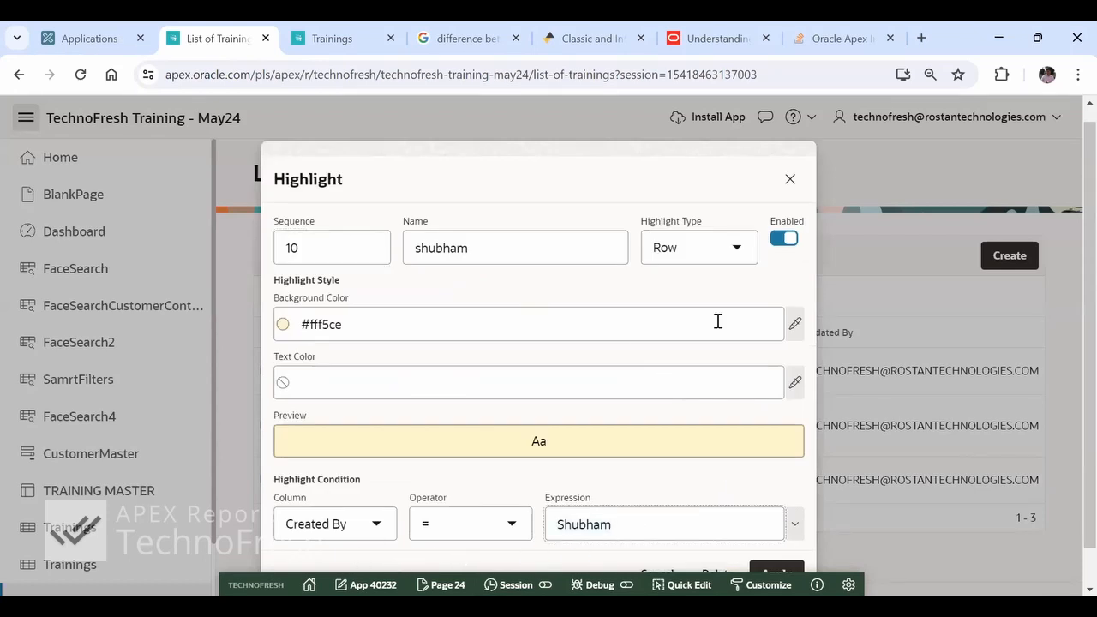
left_click_drag(578, 151, 608, 85)
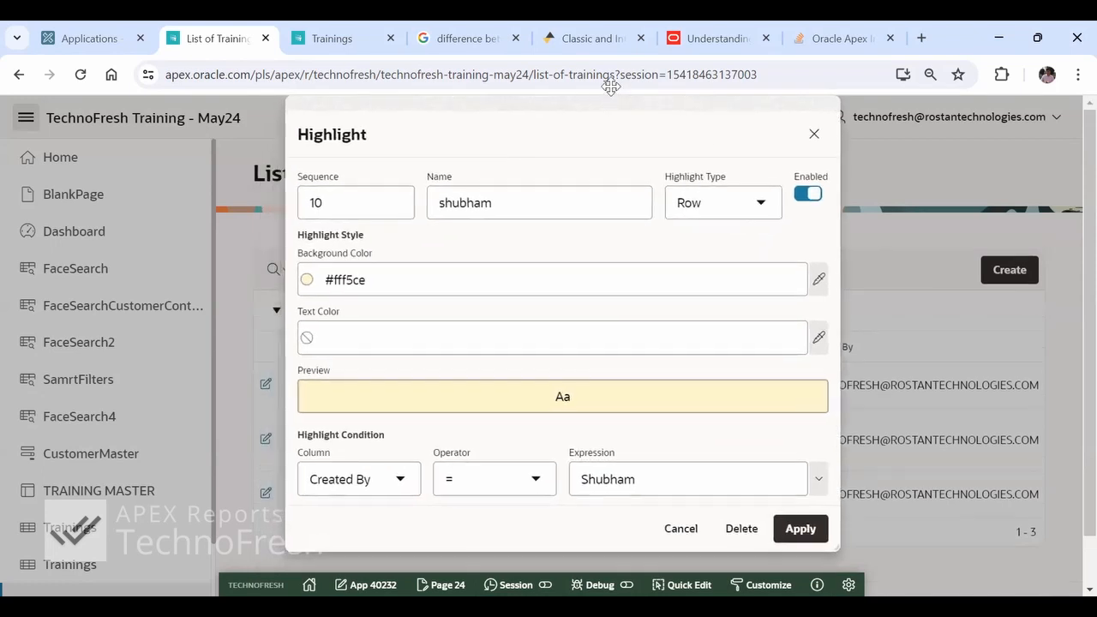
left_click(832, 529)
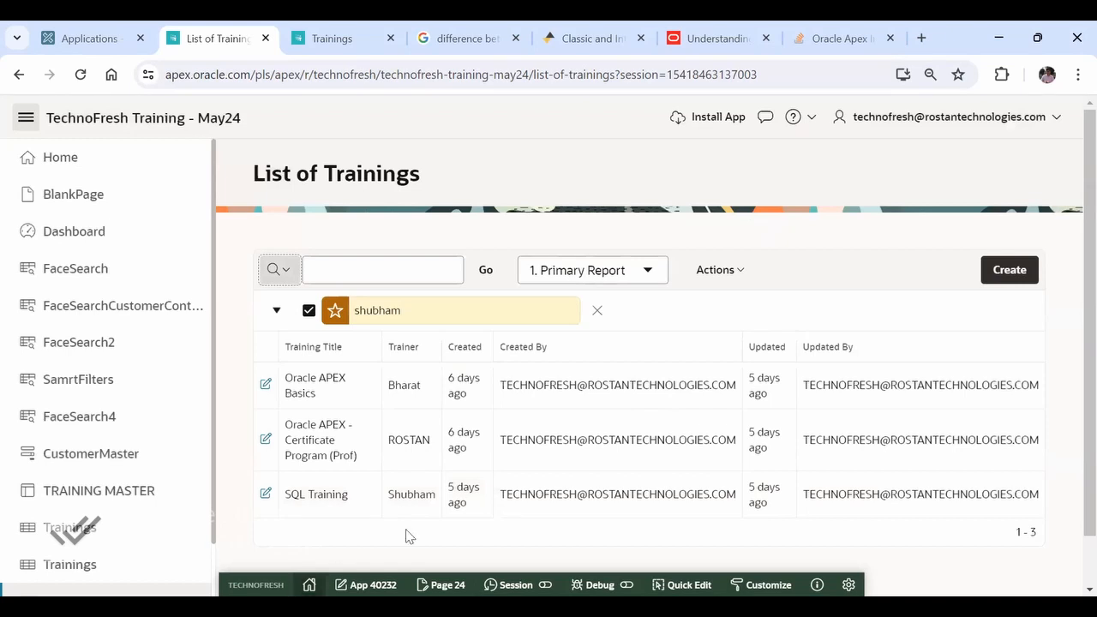
- Change the highlight's condition column to Trainer and apply it to the report
left_click(517, 320)
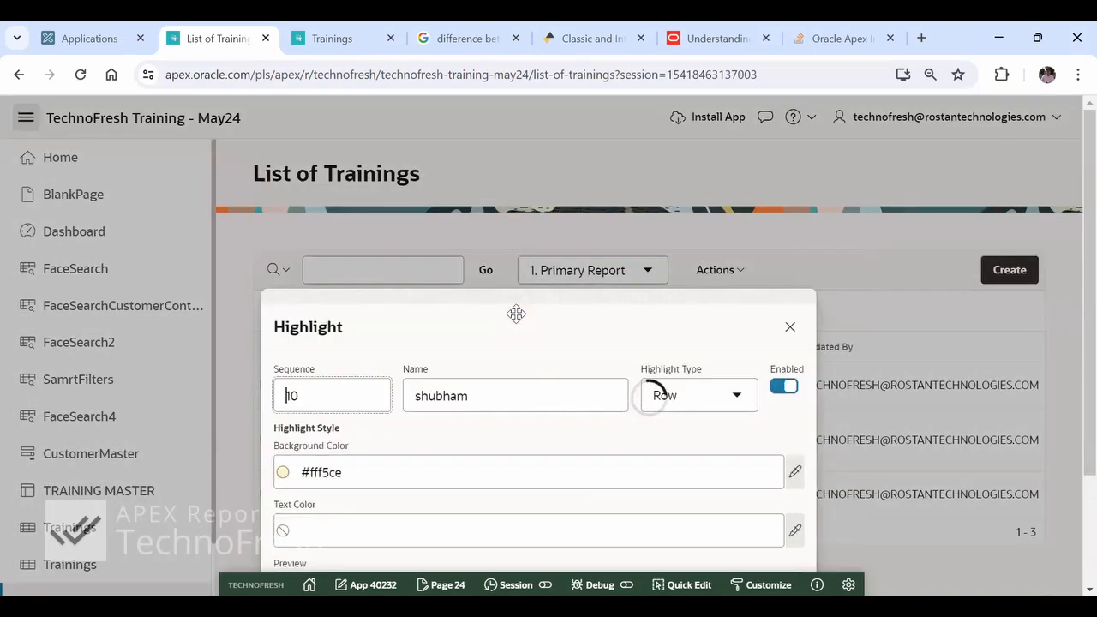
left_click(363, 533)
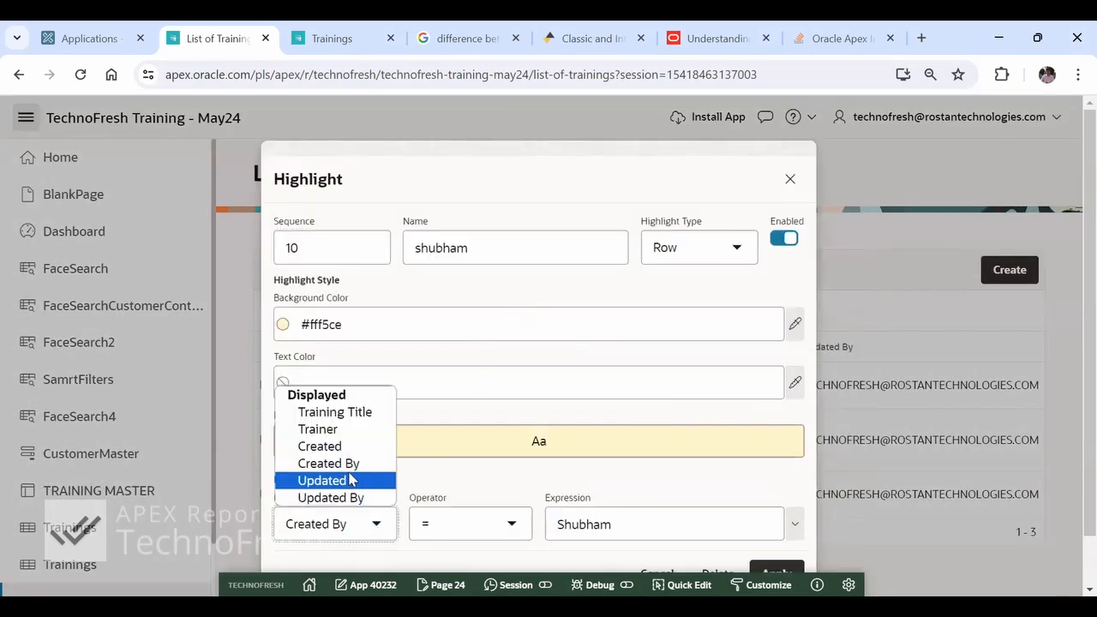
left_click(336, 430)
left_click(773, 571)
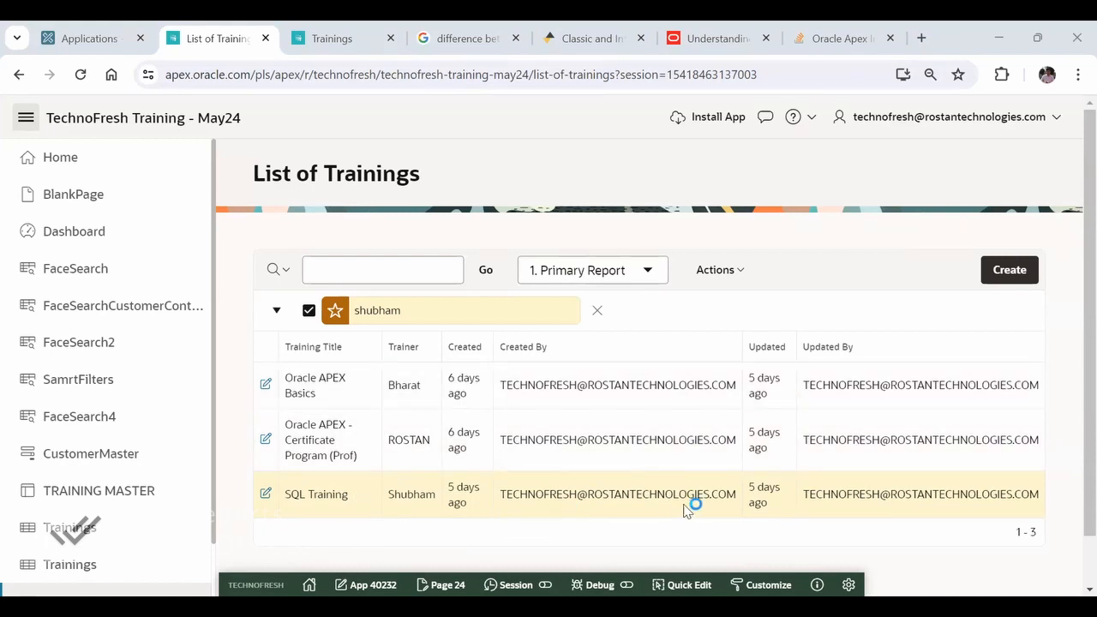
left_click(598, 312)
scroll(166, 472, "down", 1)
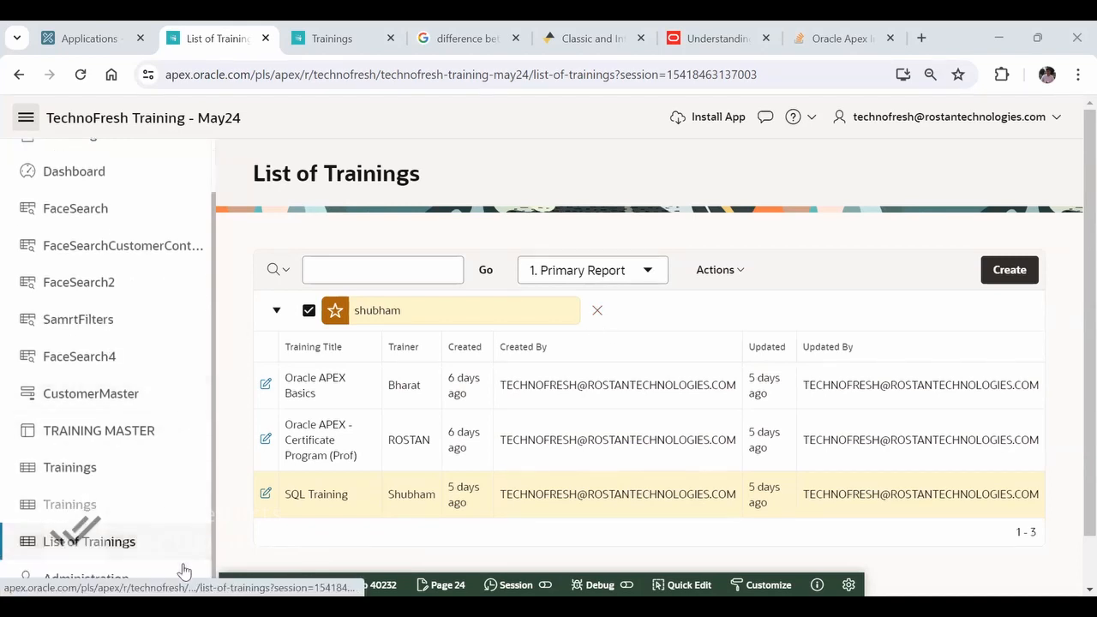